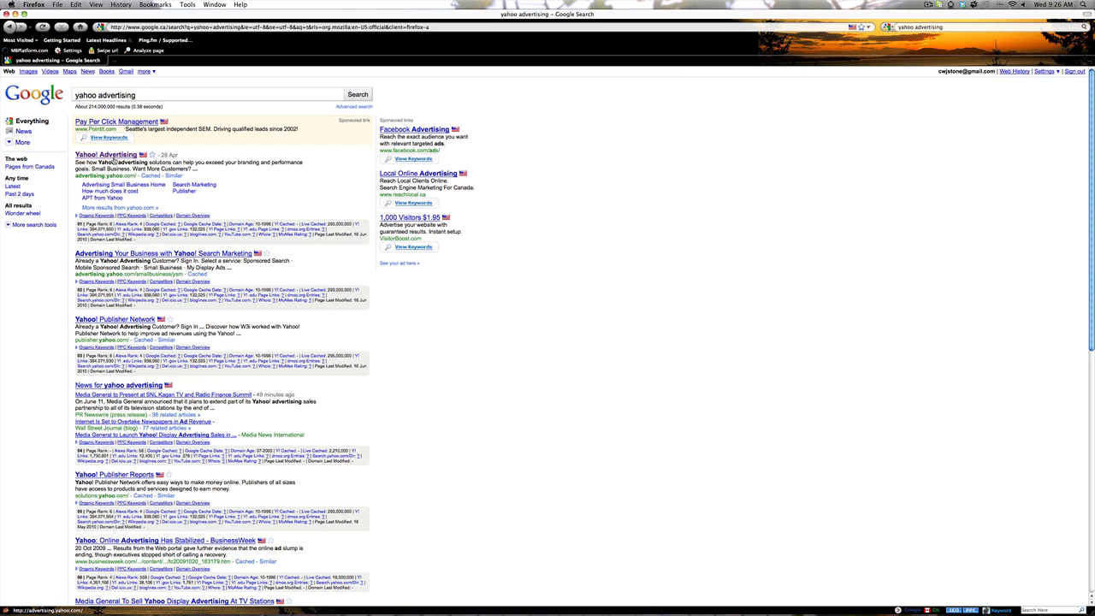
# Step: Open the Yahoo! Advertising result from the Google search for 'yahoo advertising'
pyautogui.click(109, 158)
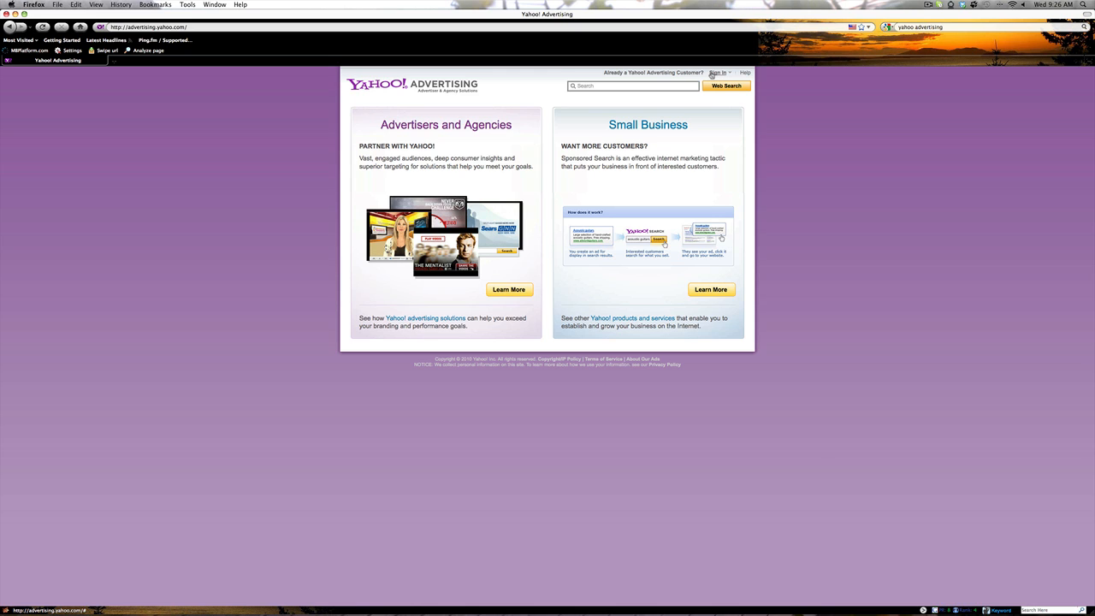
# Step: Sign in to Yahoo! Sponsored Search with the account username and password
pyautogui.click(728, 75)
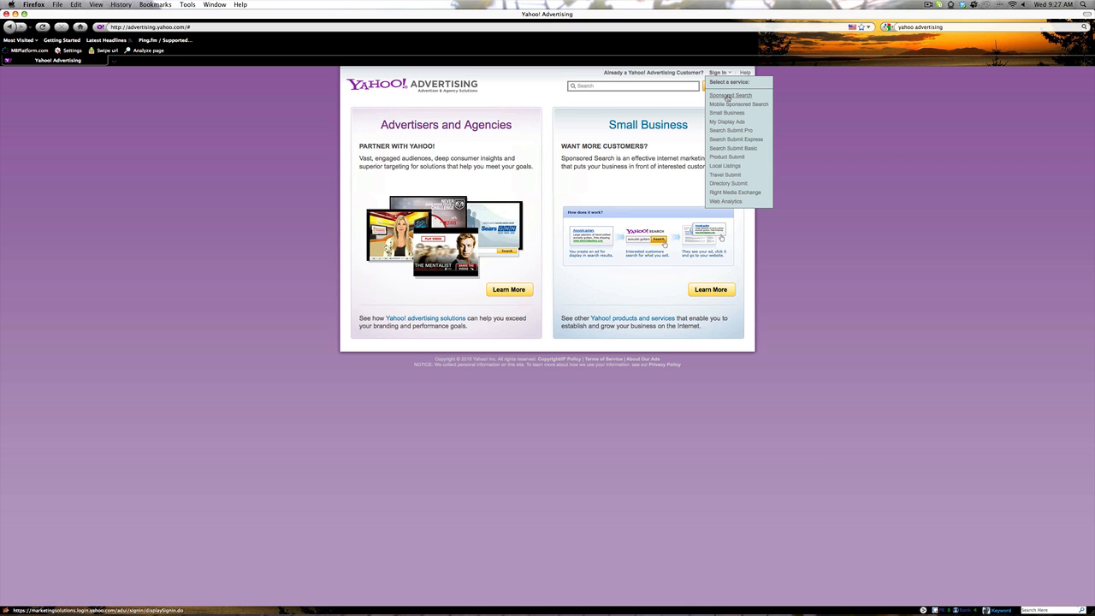
pyautogui.click(728, 97)
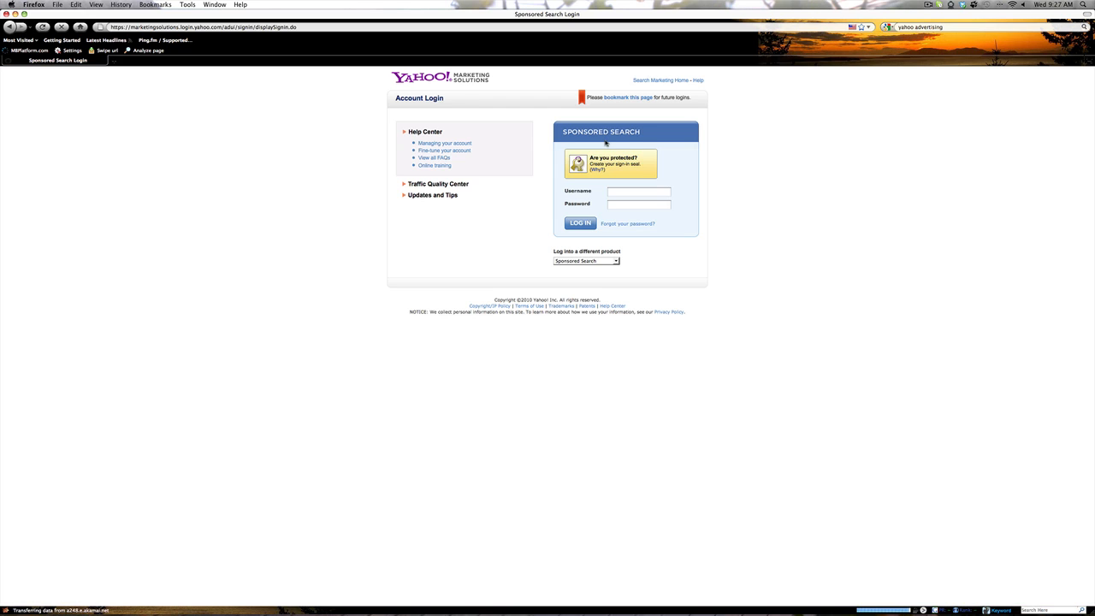
pyautogui.click(618, 192)
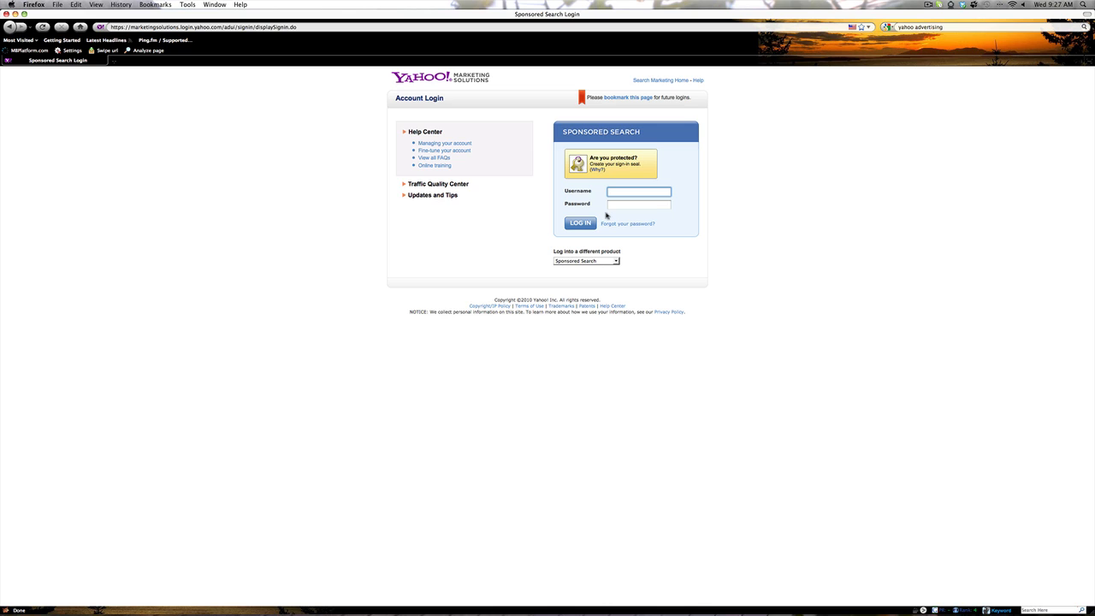
pyautogui.write('admarket')
pyautogui.click(712, 219)
pyautogui.click(645, 207)
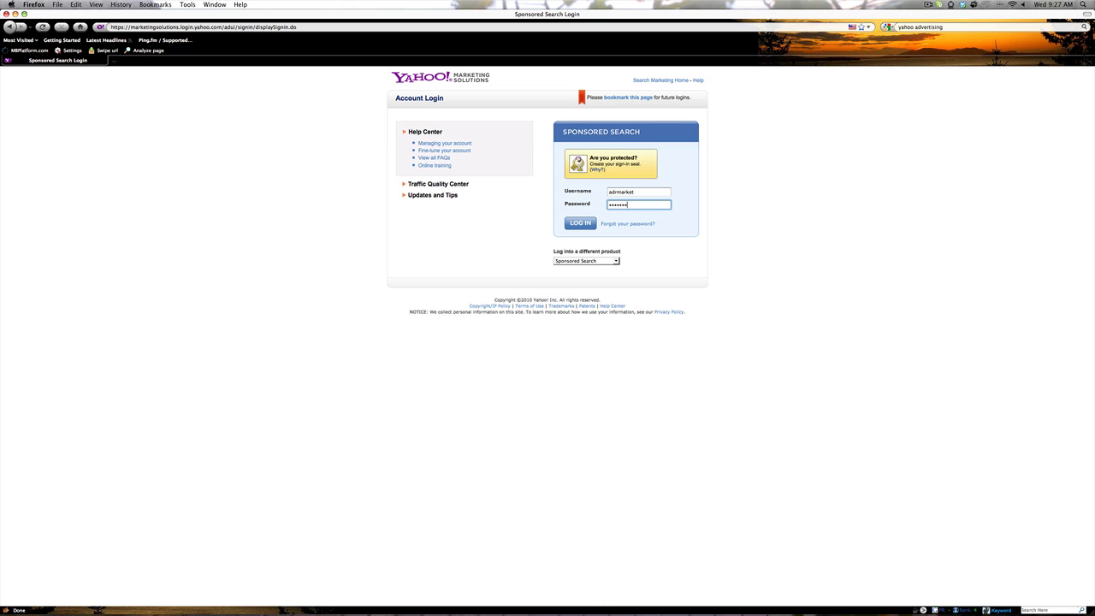
pyautogui.click(580, 224)
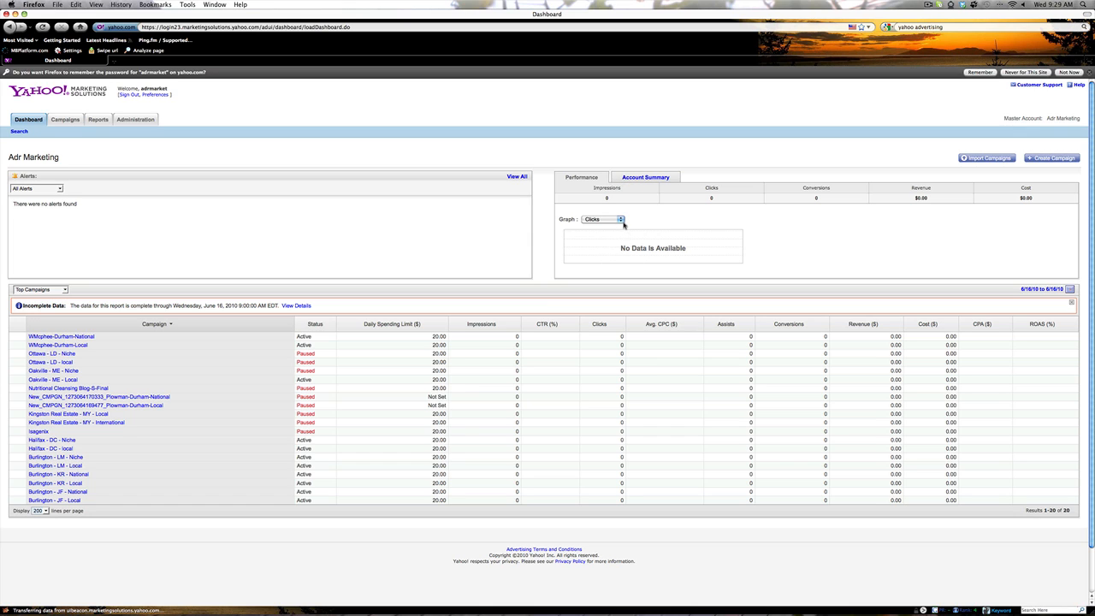
# Step: Review the graph's metric options, keeping Clicks, and bring up the date range picker
pyautogui.click(622, 219)
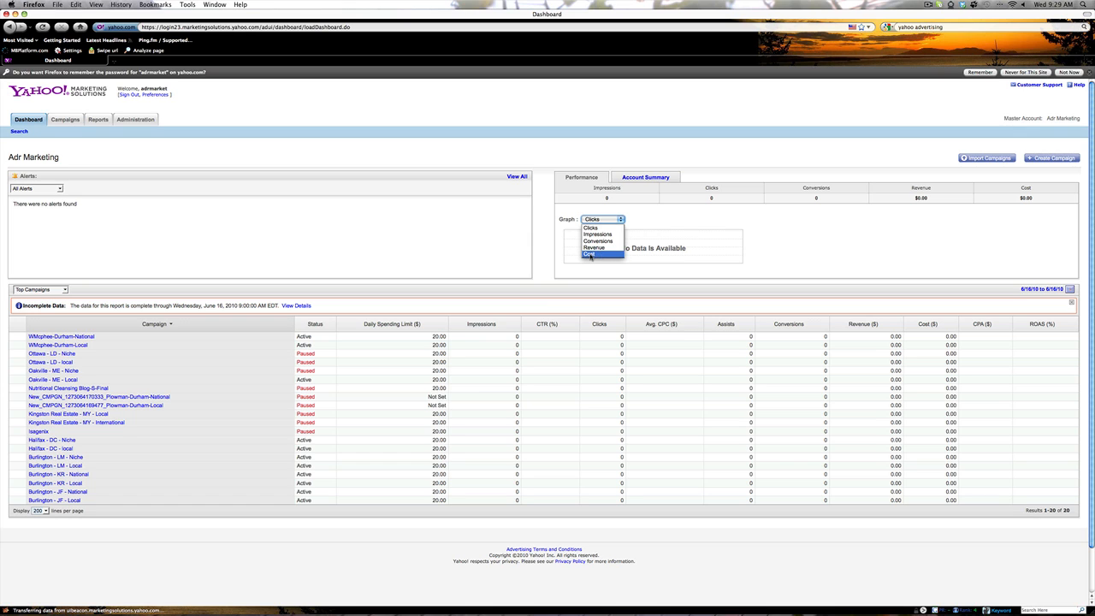
pyautogui.click(847, 263)
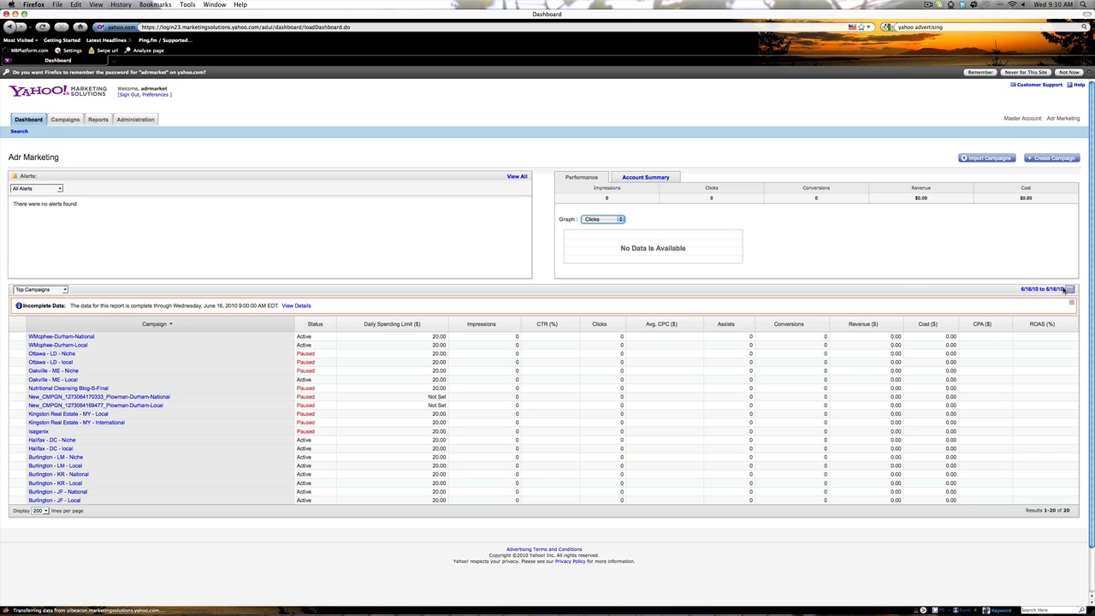
pyautogui.click(1024, 290)
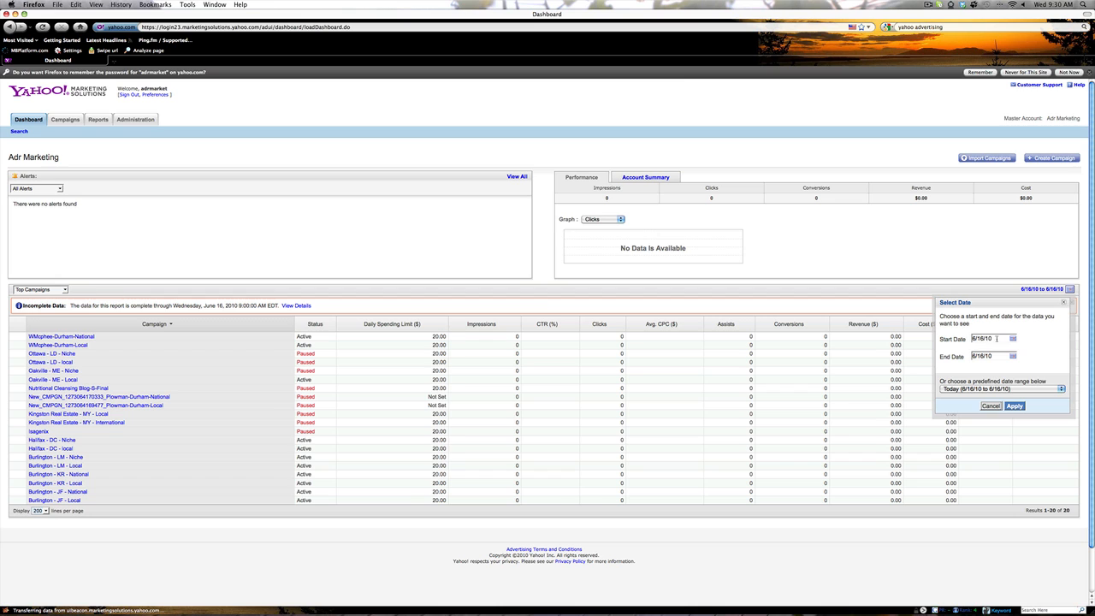
# Step: Inspect the start-date calendar and predefined ranges, leaving the range at 6/16/10–6/16/10
pyautogui.moveTo(994, 338); pyautogui.dragTo(969, 338)
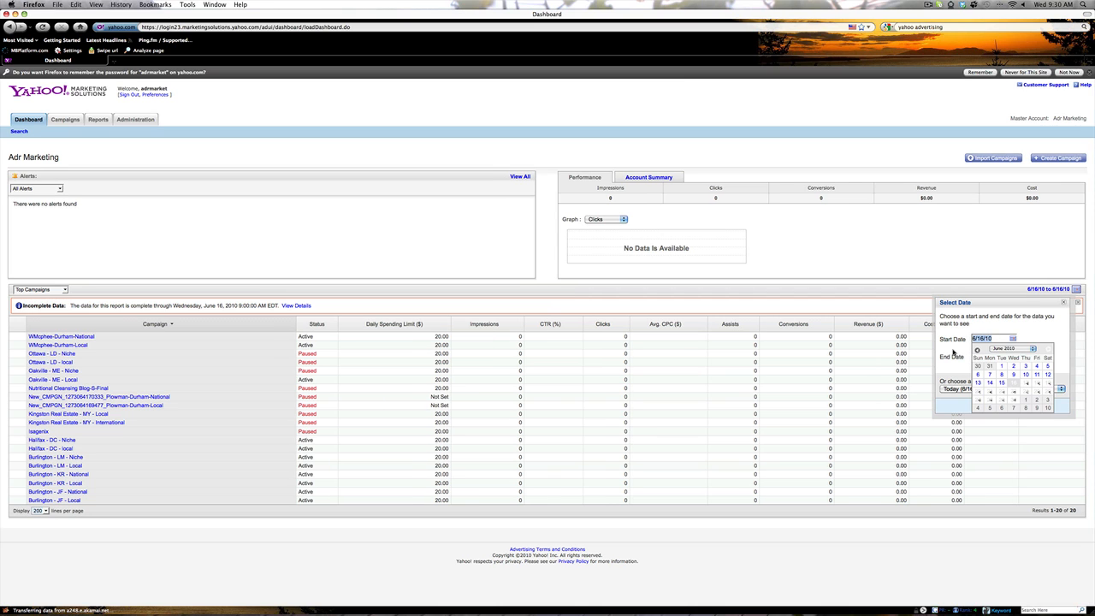
pyautogui.click(953, 351)
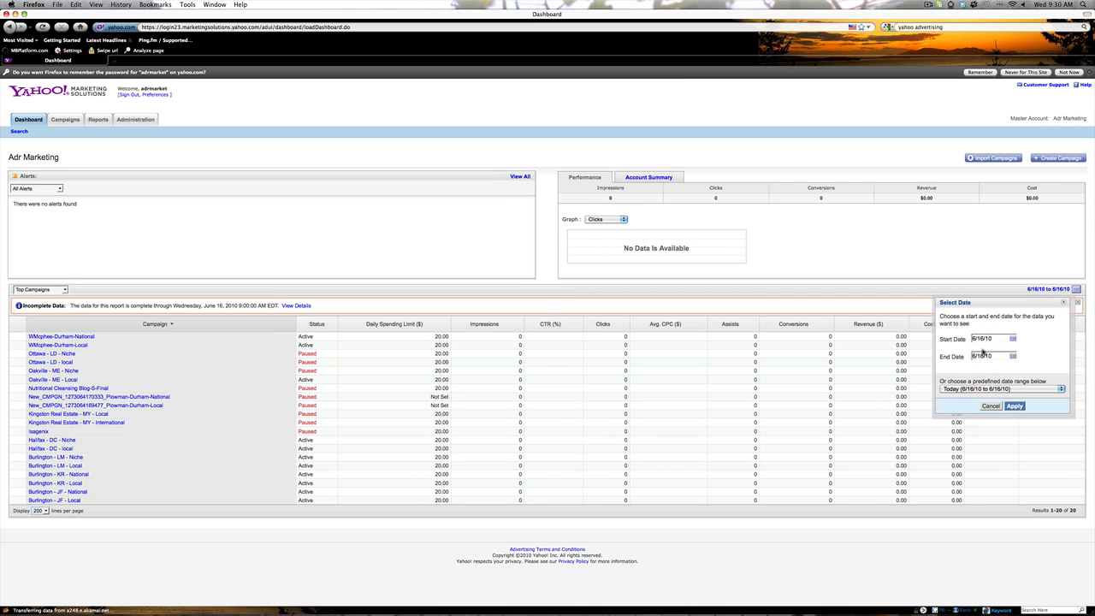
pyautogui.click(1021, 387)
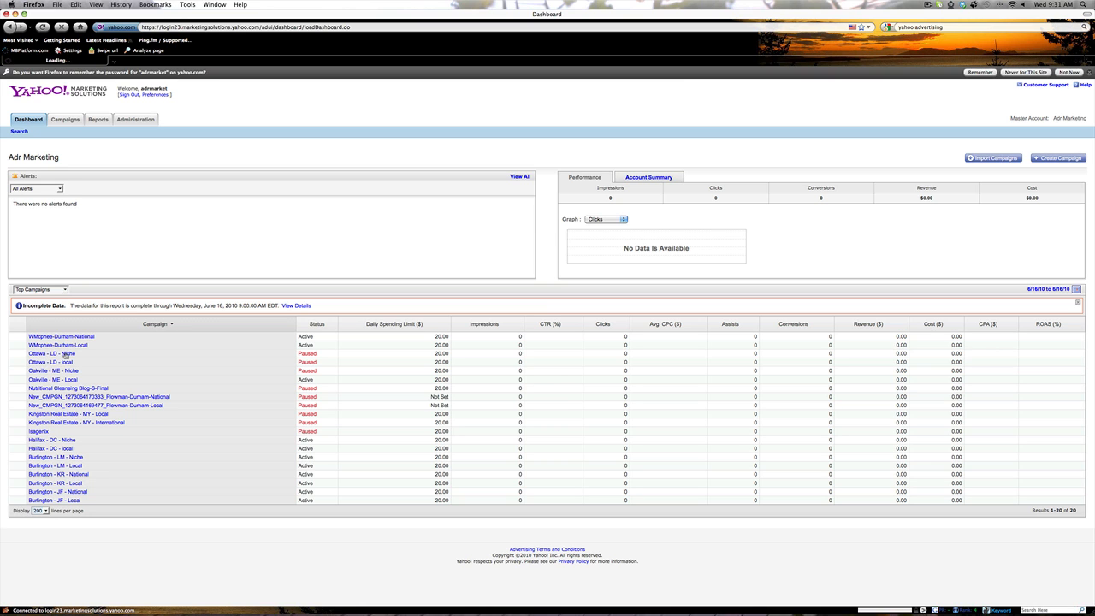
# Step: Unpause the Ottawa - LD - Niche campaign and review its 10 active ad groups
pyautogui.click(72, 354)
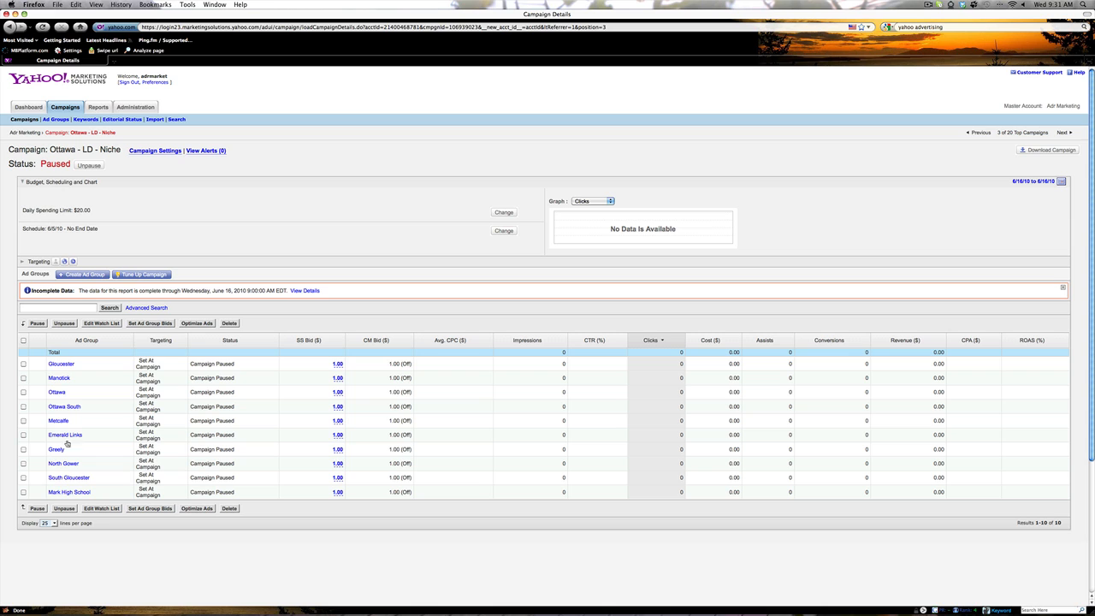
pyautogui.click(89, 165)
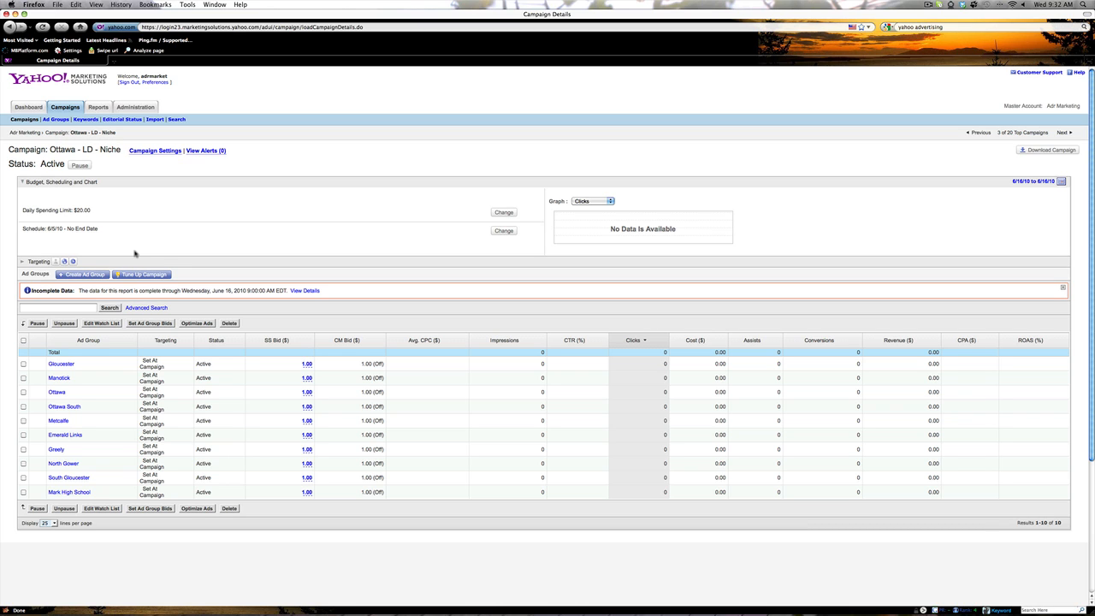
pyautogui.scroll(-1, 123, 175)
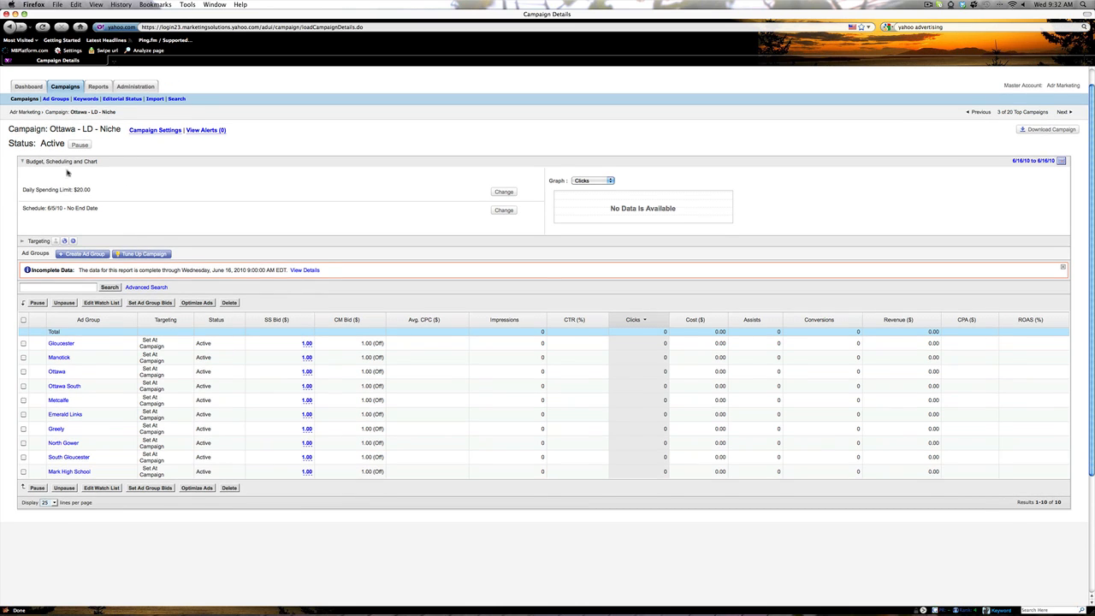
pyautogui.scroll(1, 71, 147)
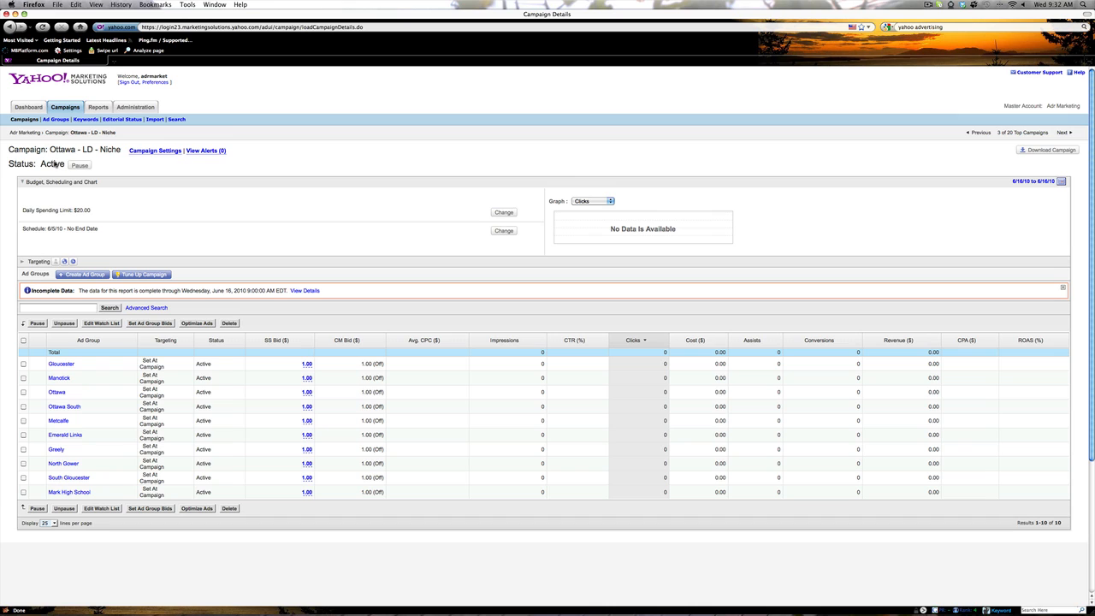
# Step: Unpause Ottawa - LD - local and return to the Adr Marketing campaign list
pyautogui.click(28, 121)
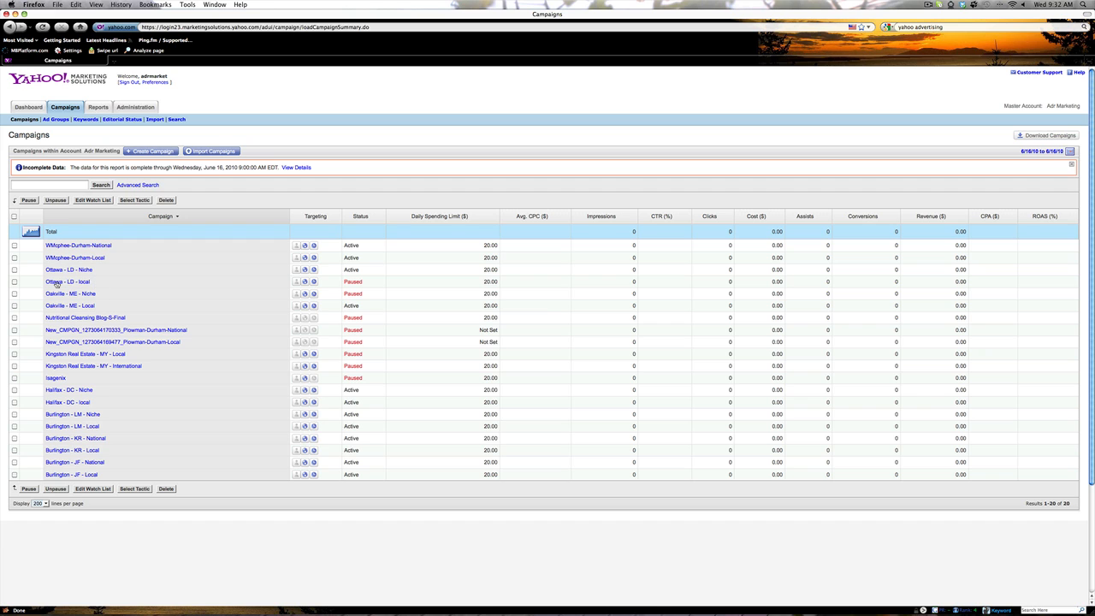
pyautogui.click(57, 283)
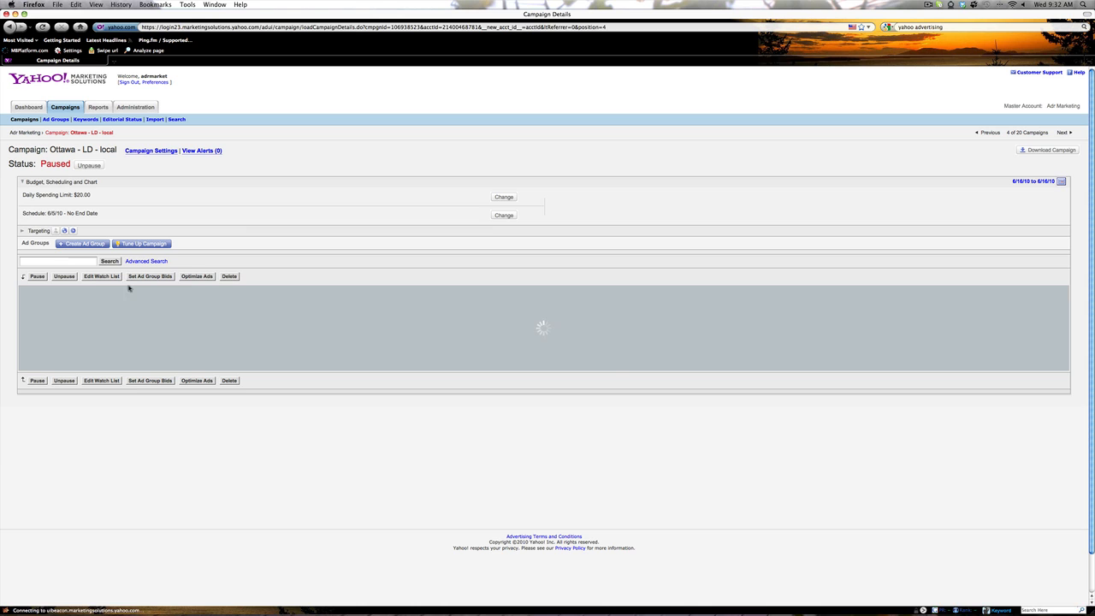
pyautogui.click(89, 165)
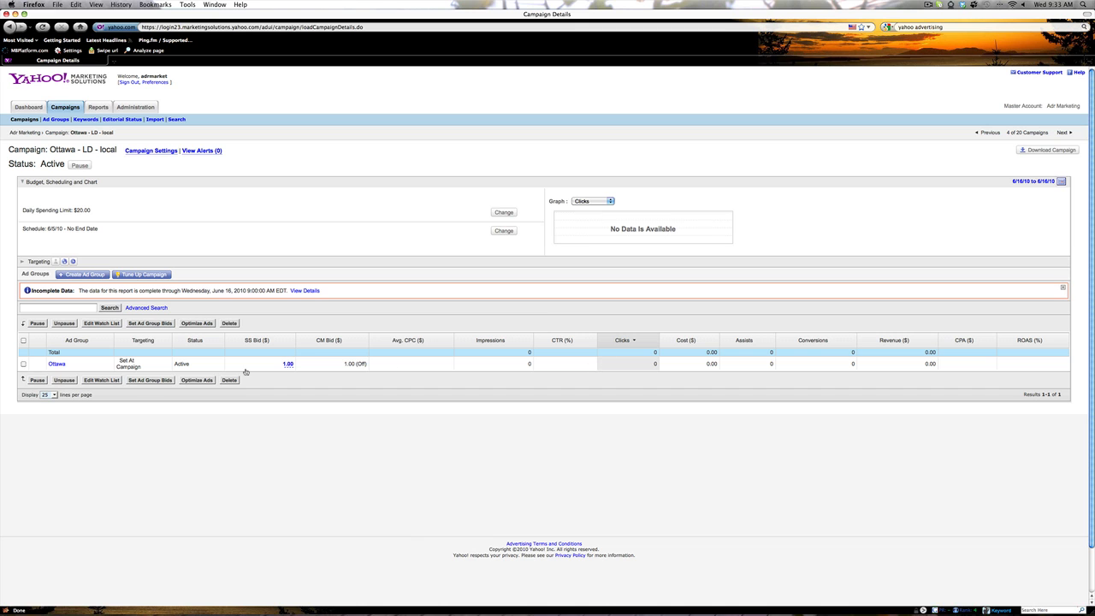
pyautogui.click(28, 134)
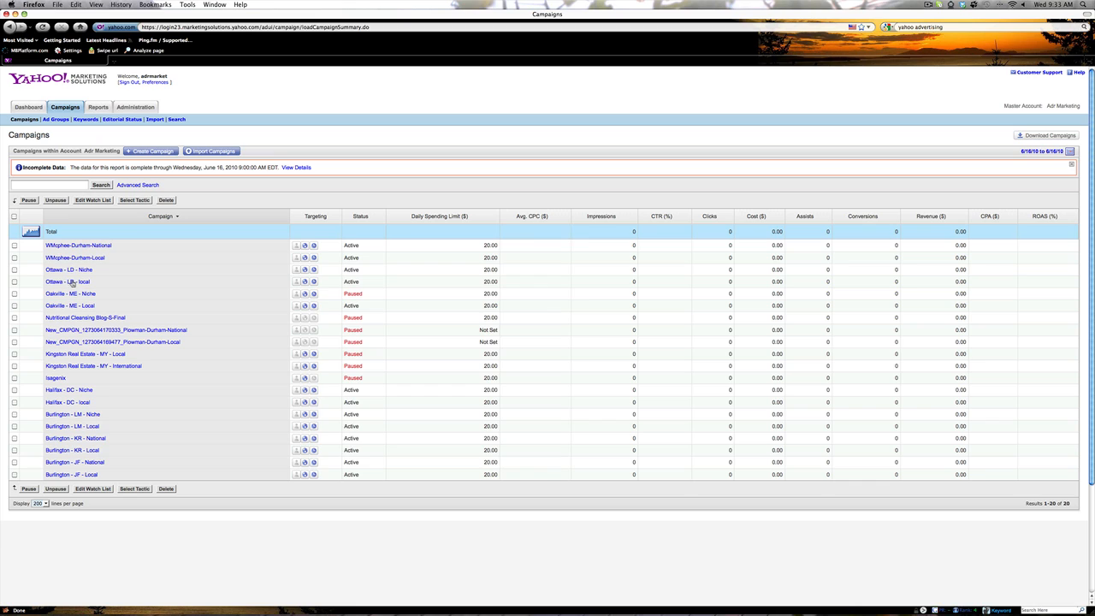
# Step: Tick both Ottawa campaigns and bulk-pause them through Edit Campaign Status
pyautogui.click(13, 269)
pyautogui.click(29, 200)
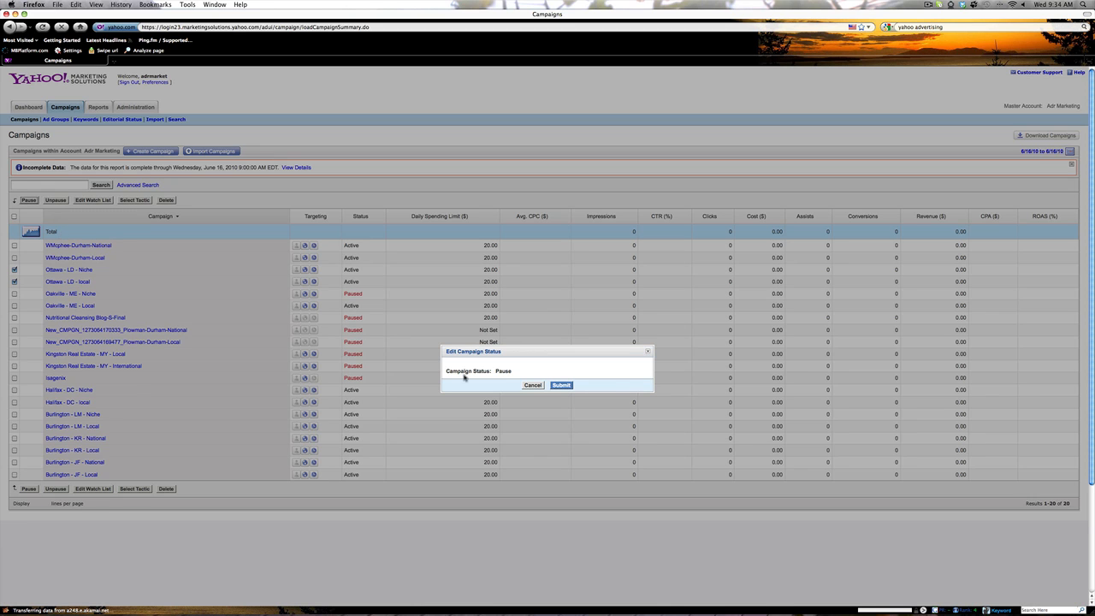
pyautogui.click(566, 386)
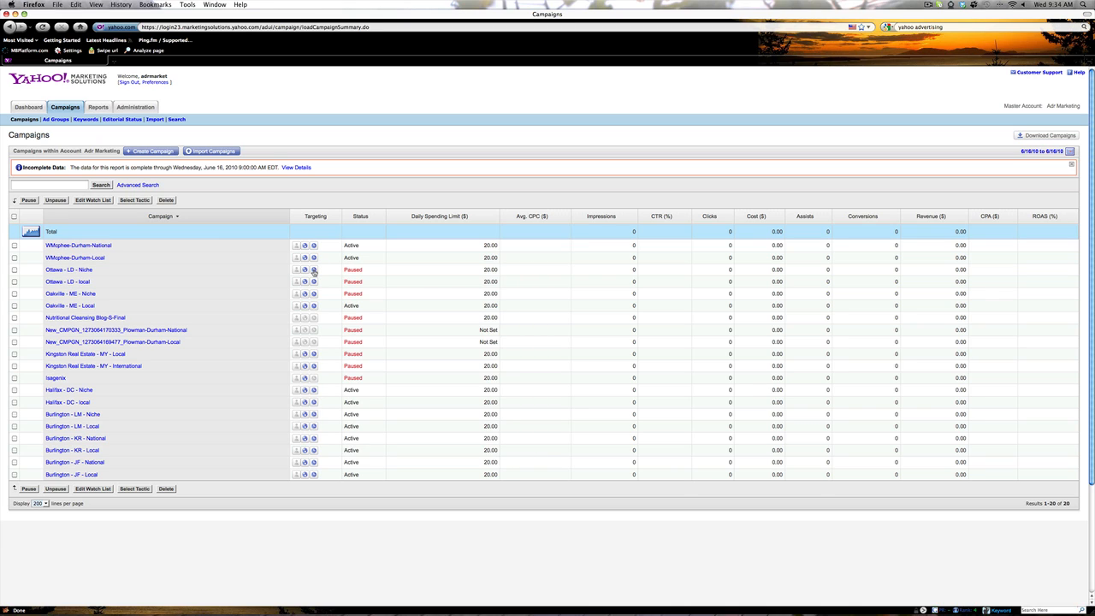
# Step: Edit the Ottawa - LD - Niche ad schedule, currently daily 7:00 a.m.–9:00 p.m
pyautogui.click(314, 270)
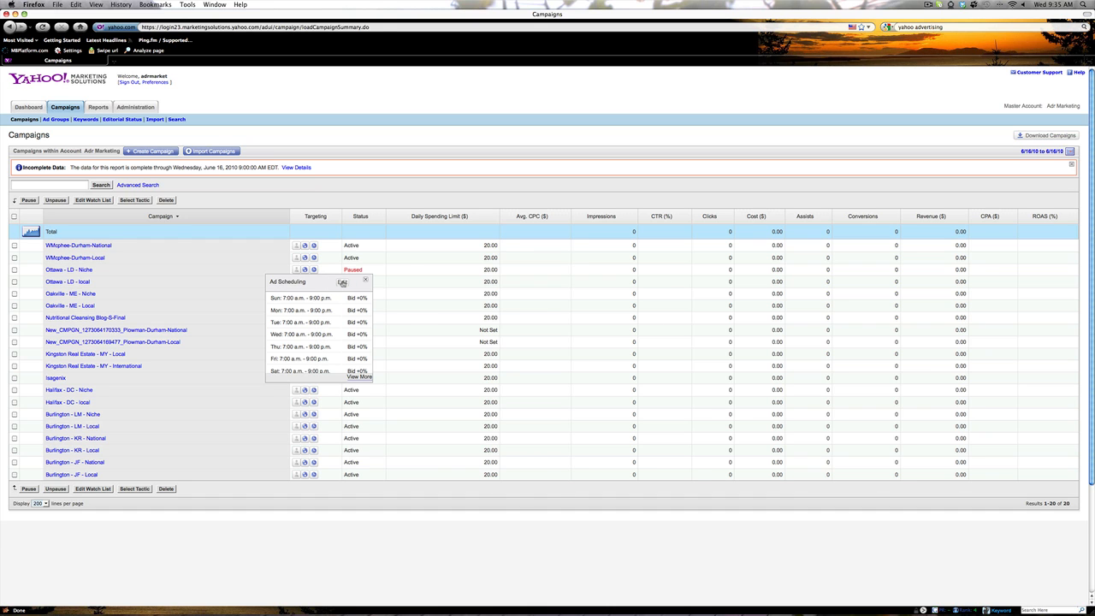
pyautogui.click(342, 282)
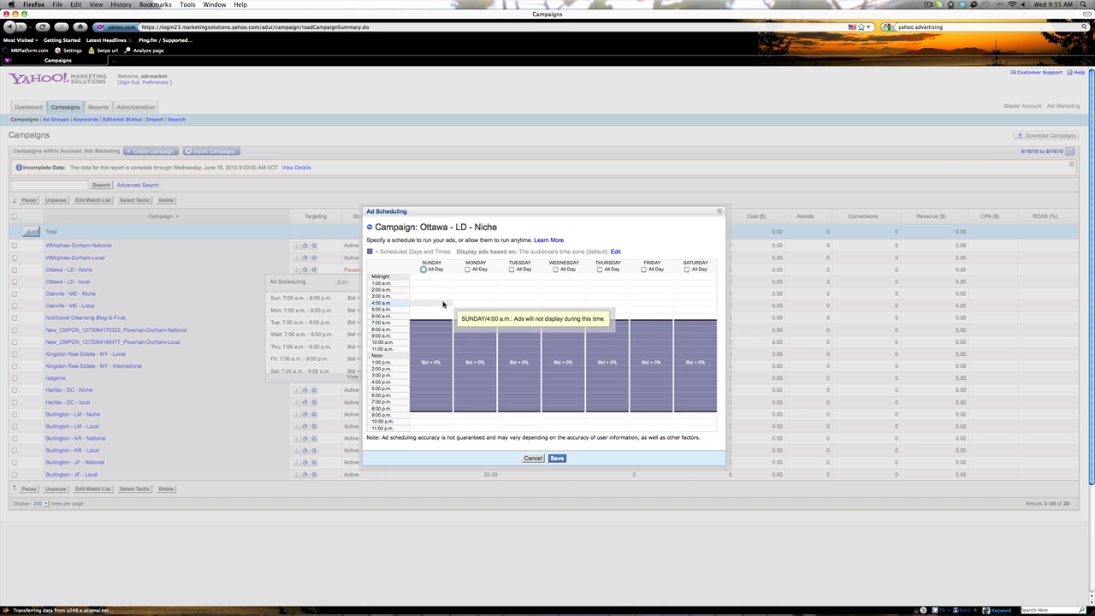
# Step: Set Sunday to All Day, exclude Monday, and bring up Sunday's time range editor
pyautogui.click(422, 270)
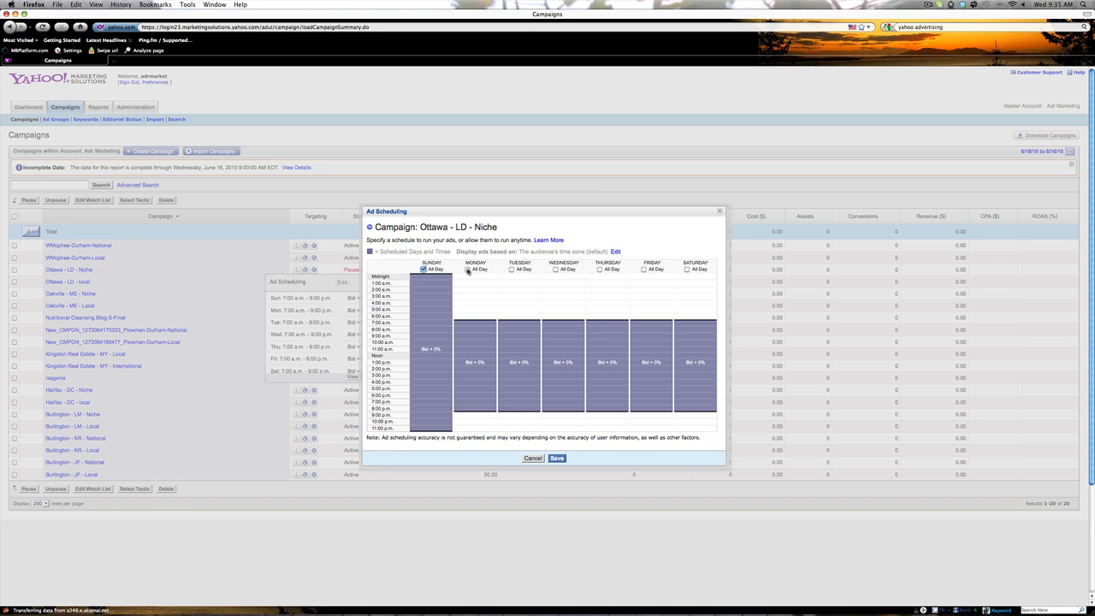
pyautogui.click(467, 269)
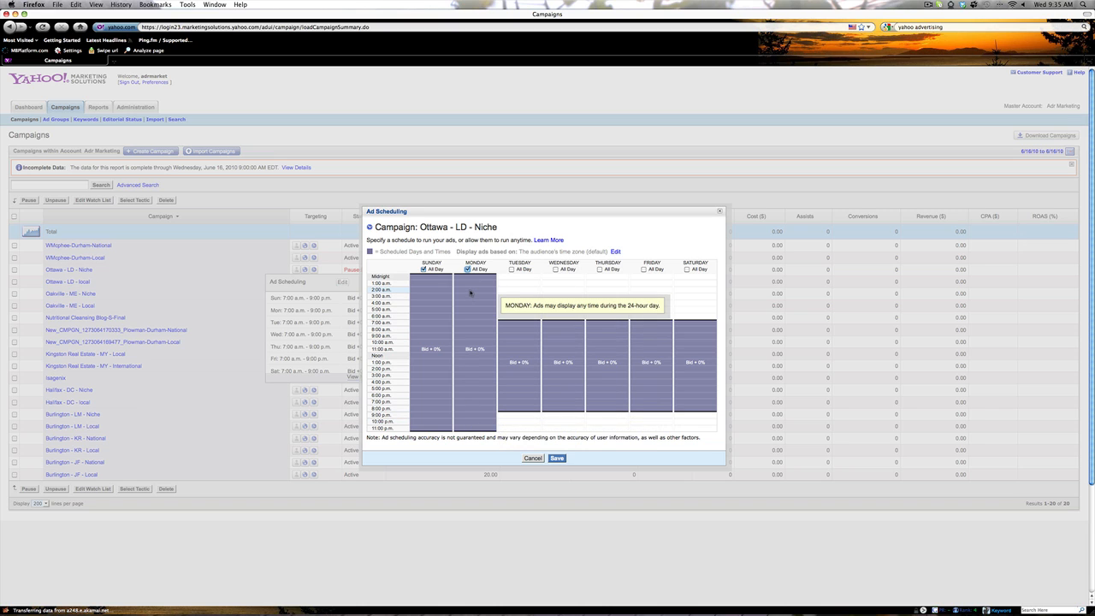
pyautogui.click(467, 269)
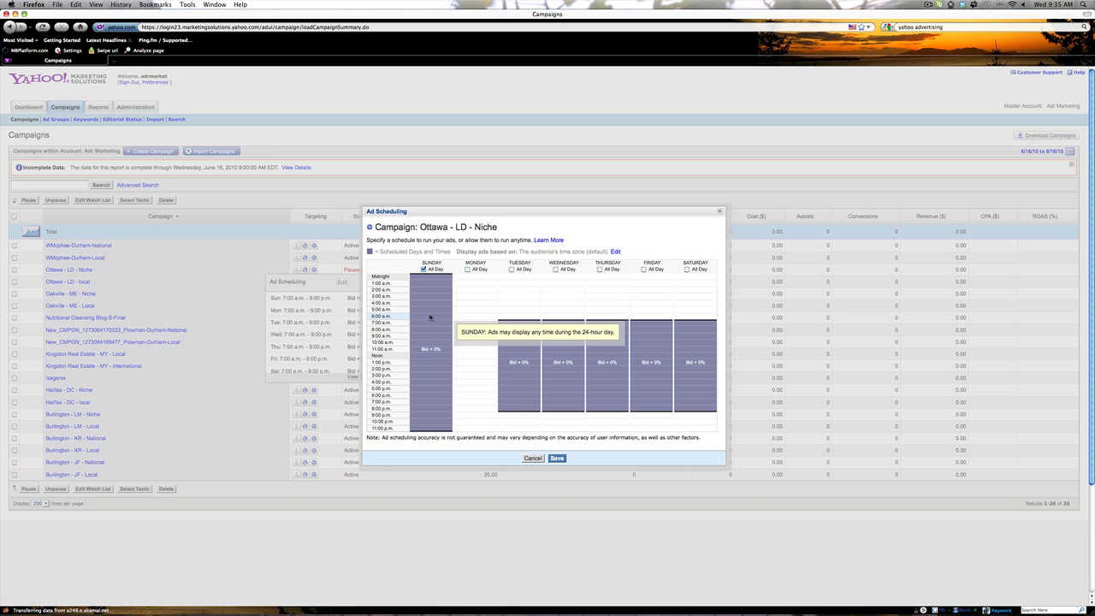
pyautogui.click(433, 314)
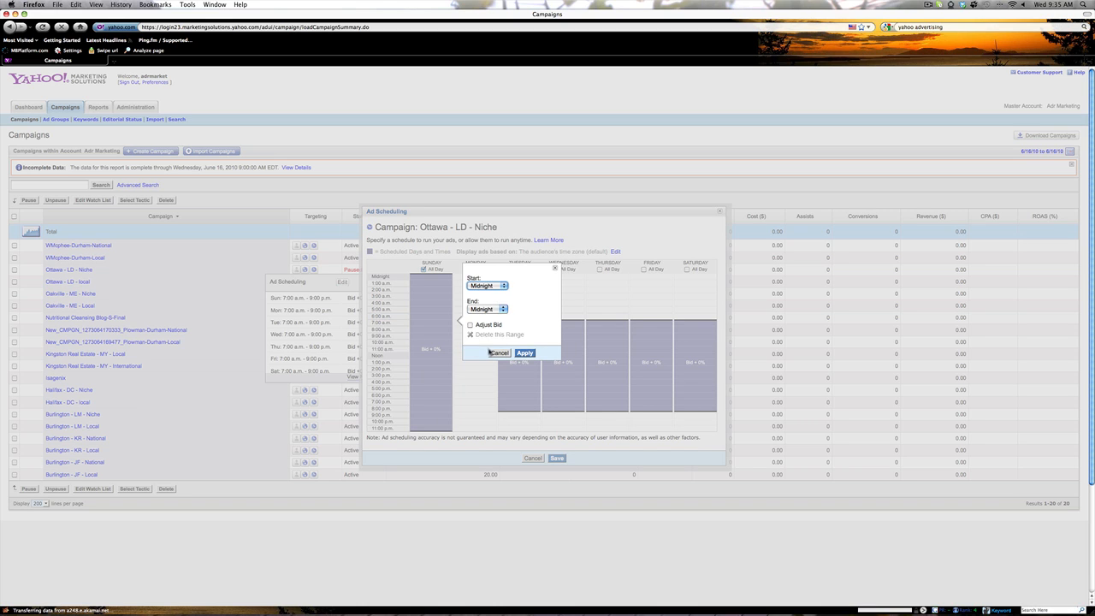
# Step: Set Sunday's start to 9:00 a.m. and end to 5:00 p.m., then apply
pyautogui.click(501, 286)
pyautogui.click(500, 288)
pyautogui.click(500, 285)
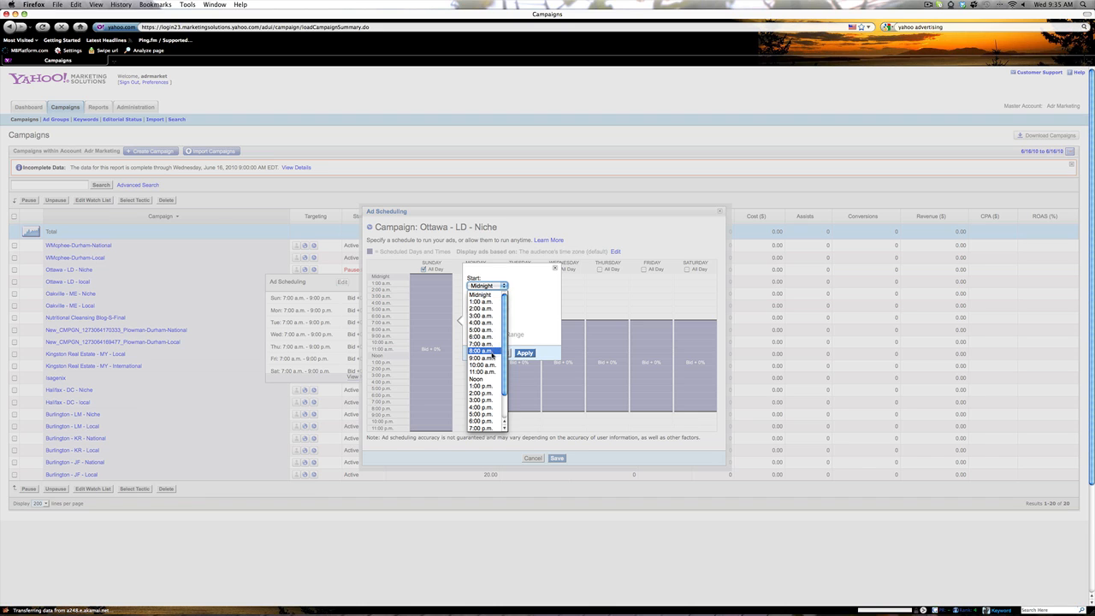
pyautogui.click(491, 359)
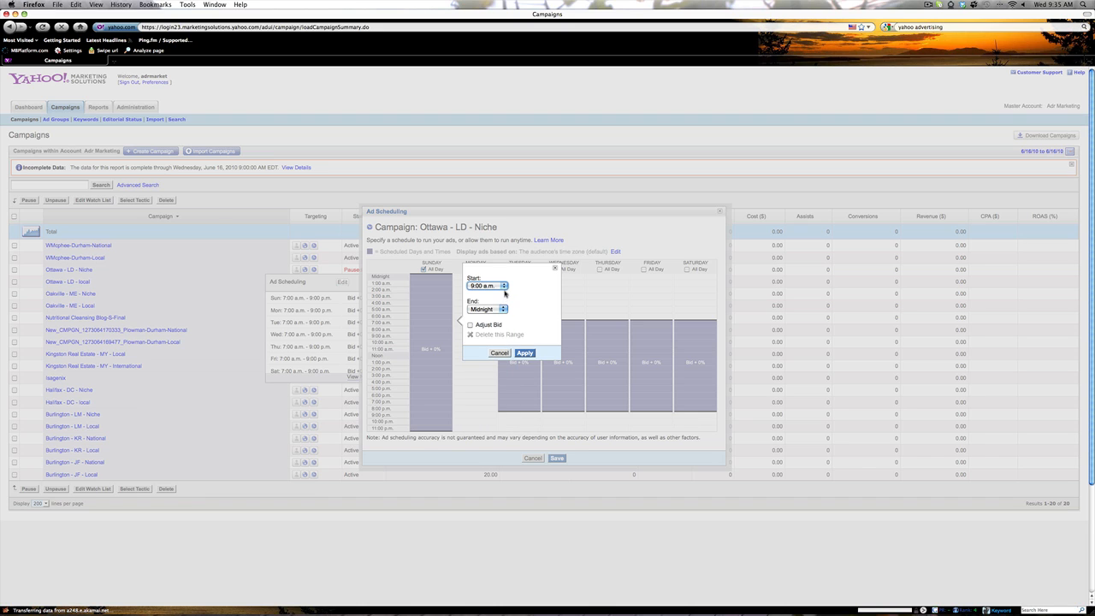
pyautogui.click(504, 310)
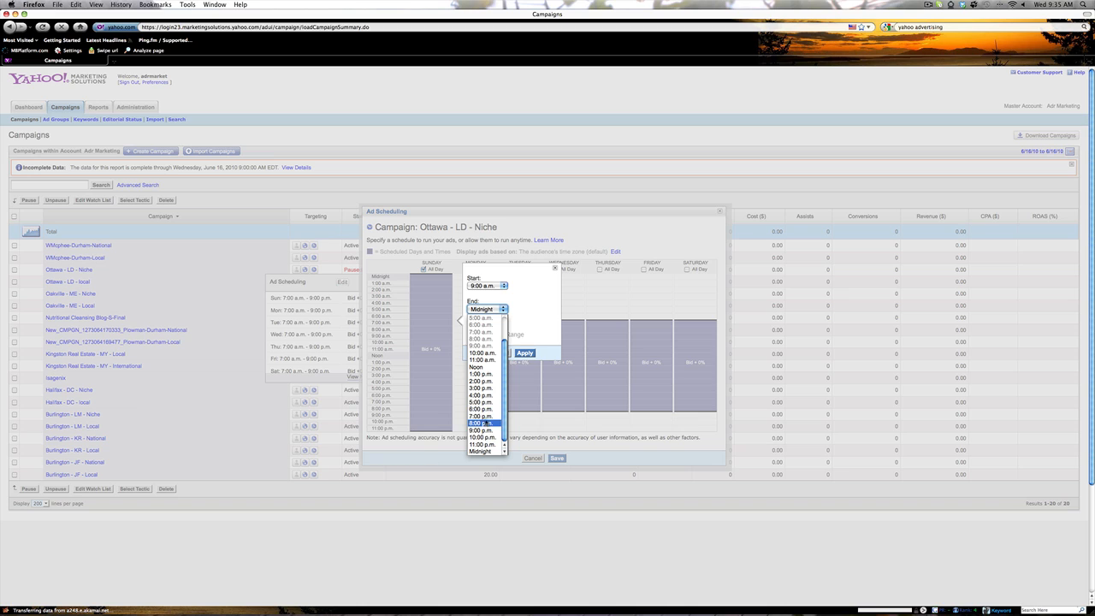
pyautogui.click(487, 403)
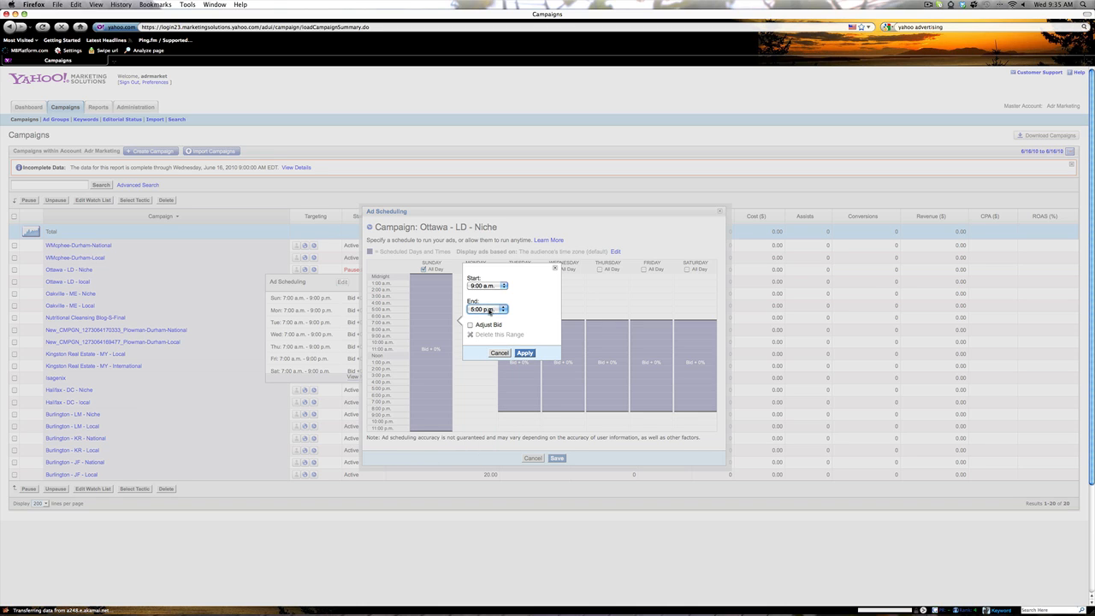
pyautogui.click(524, 352)
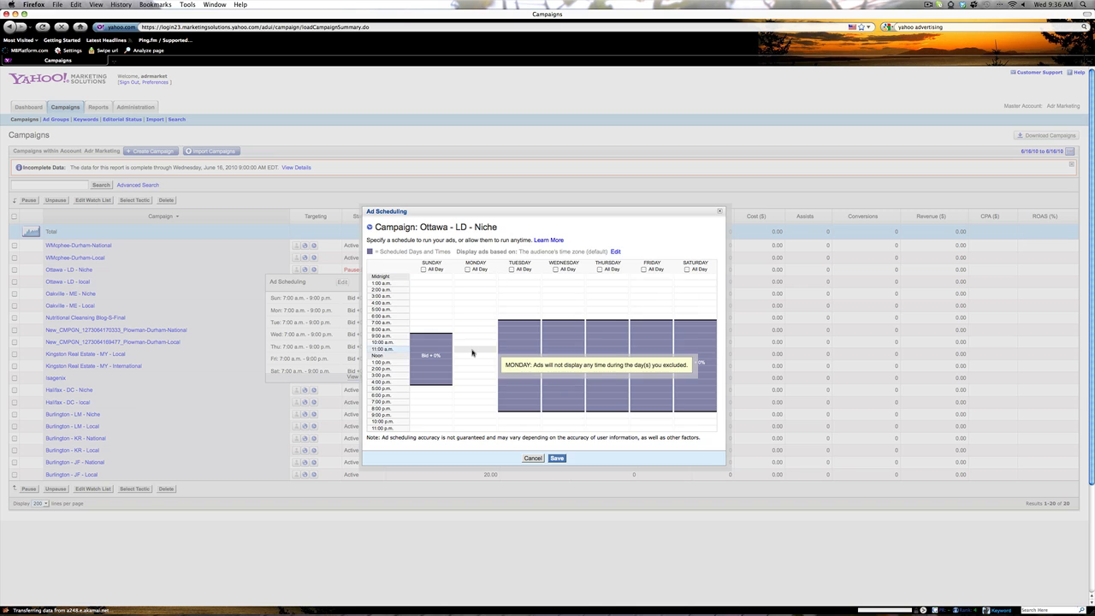
# Step: Add an 8:00 a.m. to 5:00 p.m. Monday range to the Ottawa - LD - Niche schedule
pyautogui.click(472, 352)
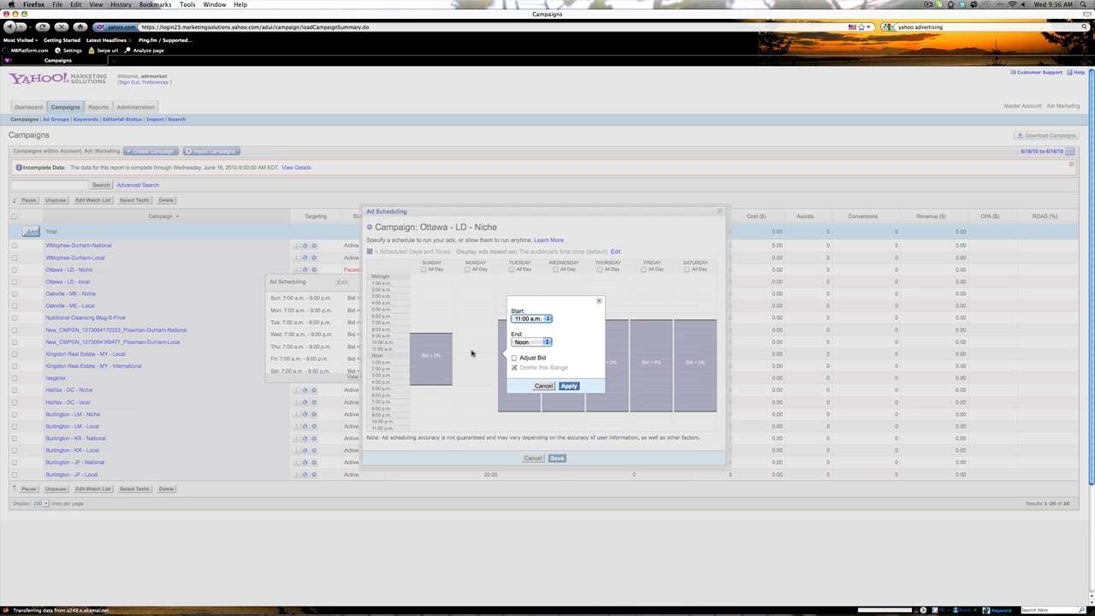
pyautogui.click(541, 319)
pyautogui.click(542, 319)
pyautogui.click(541, 320)
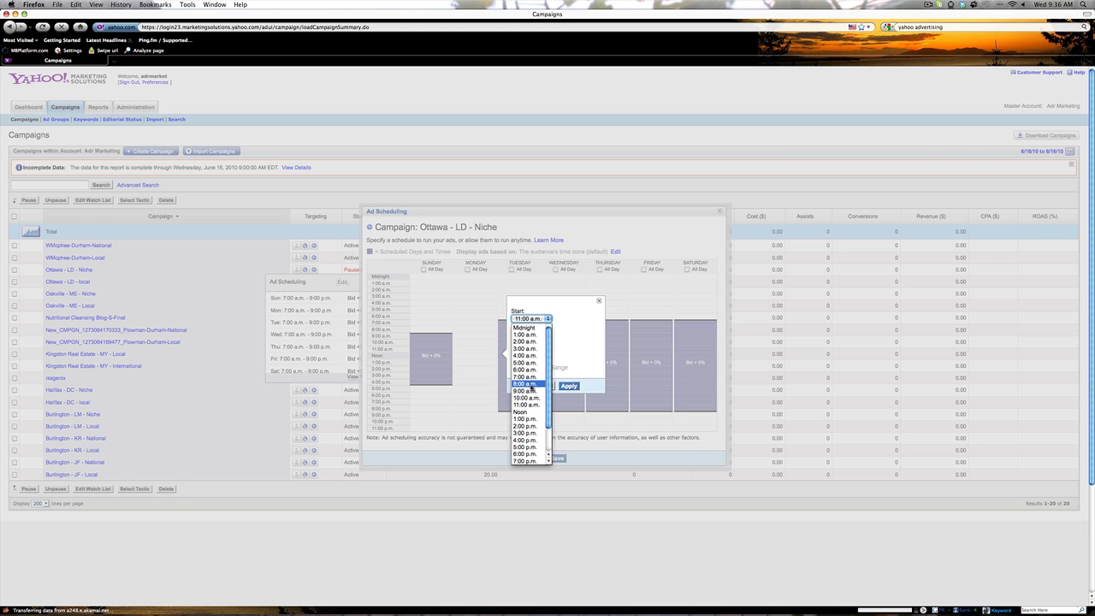
pyautogui.click(531, 385)
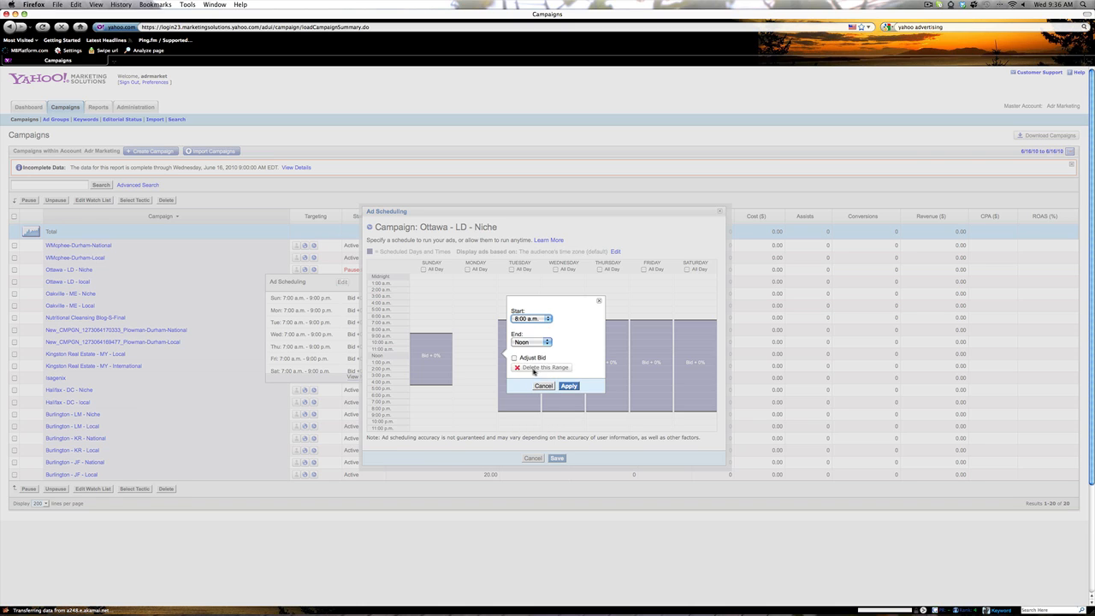
pyautogui.click(546, 343)
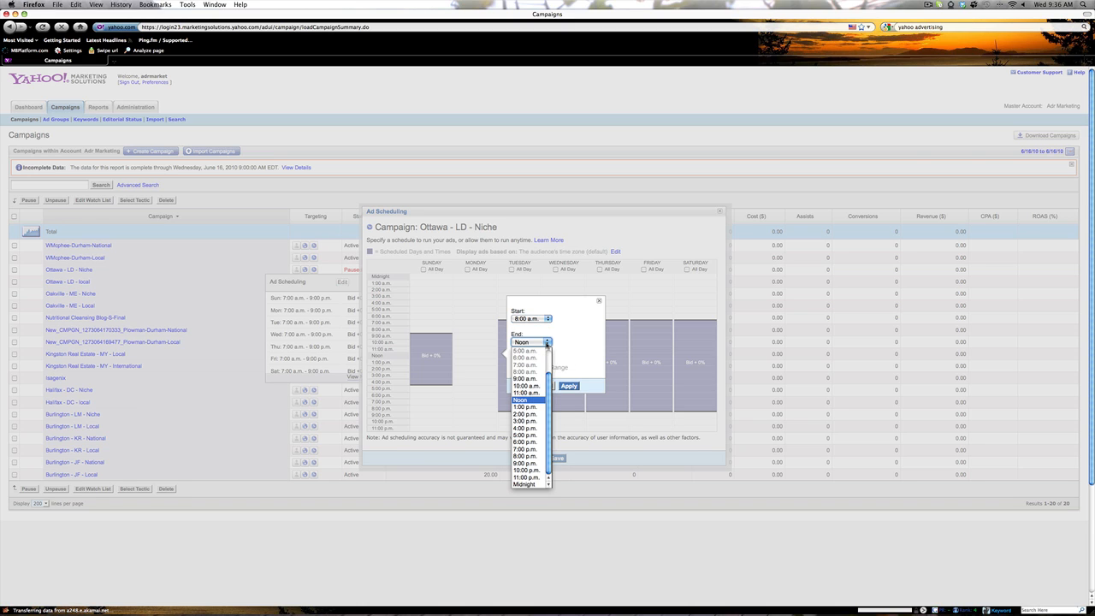
pyautogui.click(535, 436)
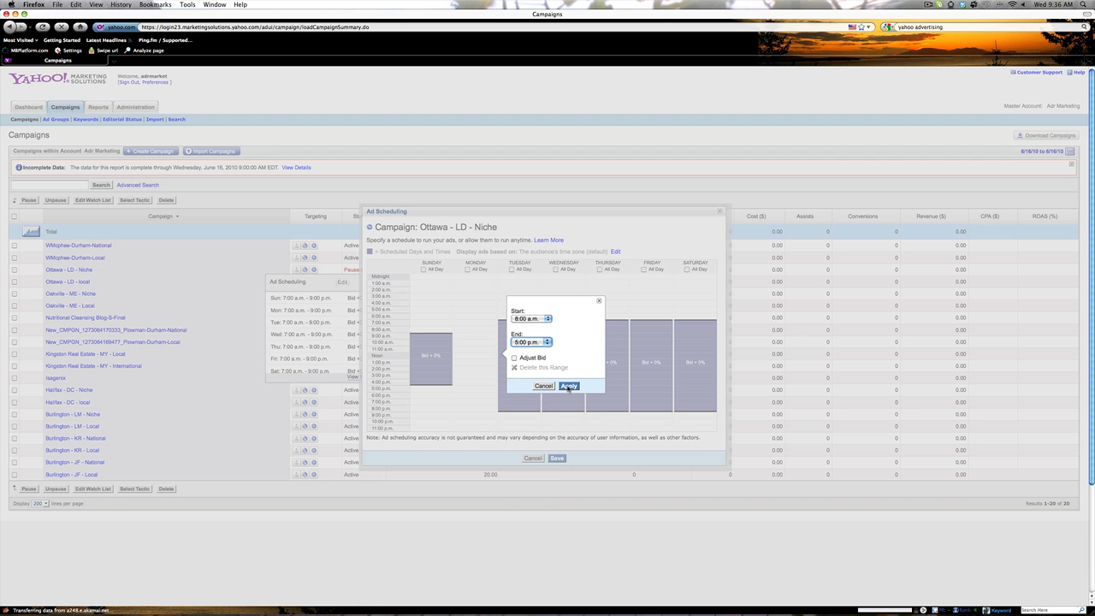
pyautogui.click(569, 386)
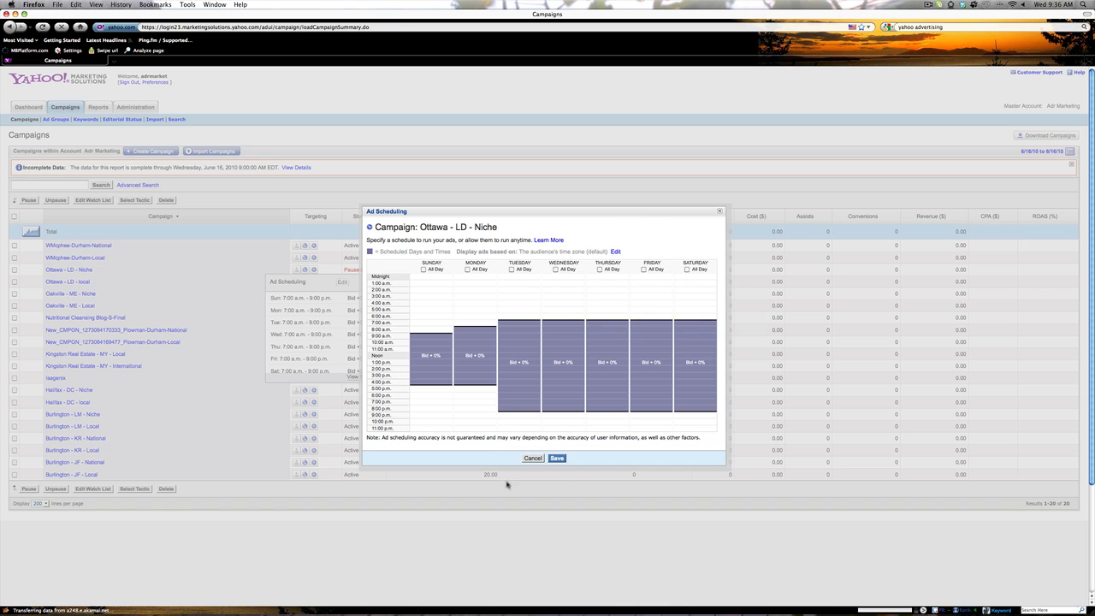
# Step: Save the Niche schedule and bring up the Ottawa - LD - local schedule summary
pyautogui.click(557, 460)
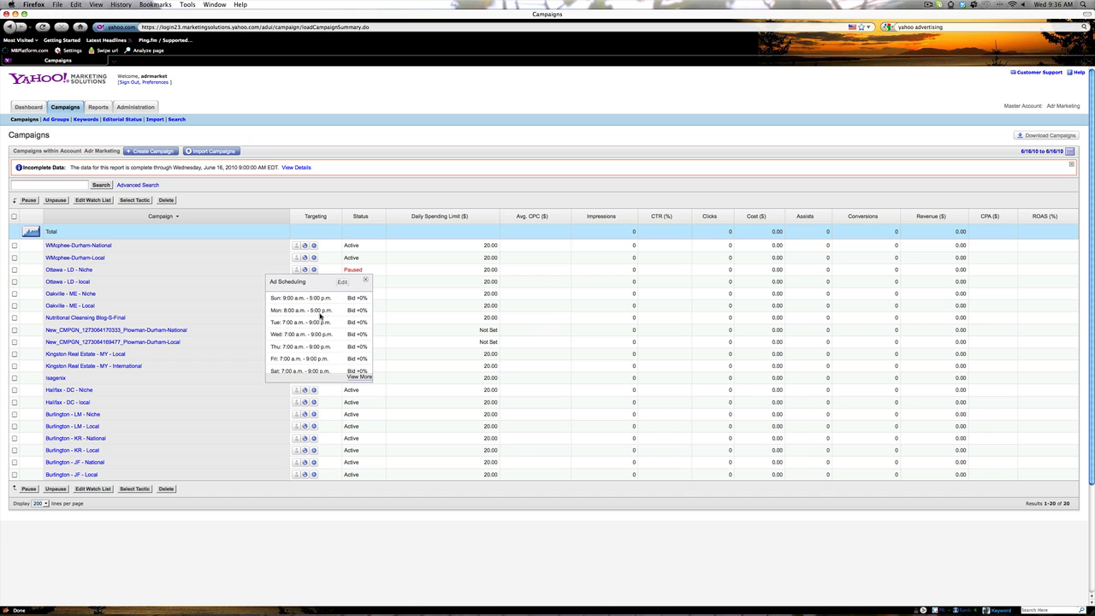
pyautogui.scroll(-3, 315, 323)
pyautogui.scroll(3, 315, 323)
pyautogui.click(366, 283)
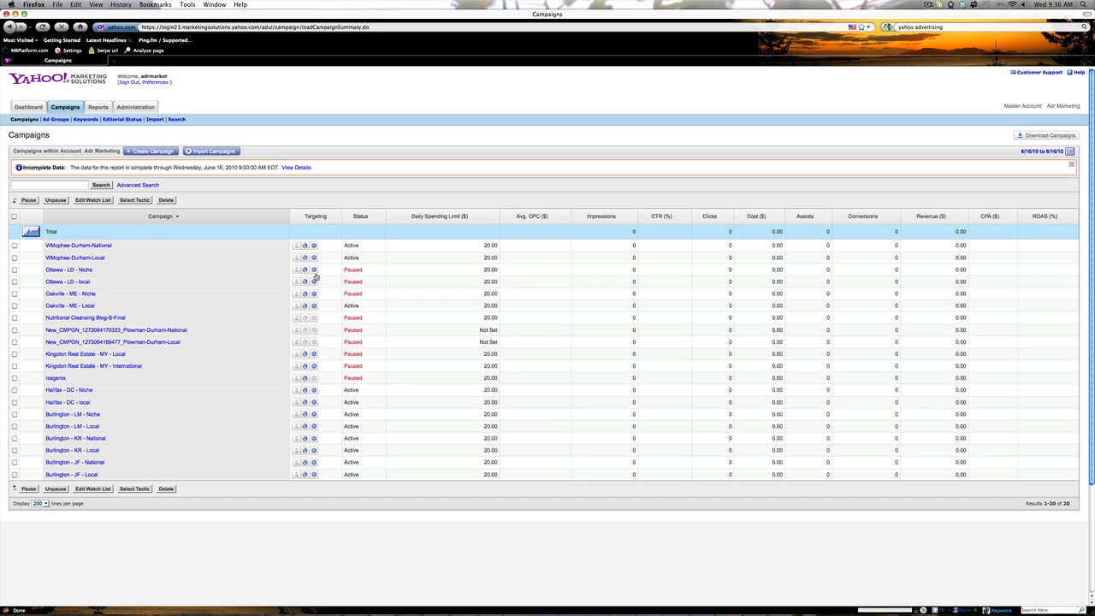
pyautogui.click(313, 282)
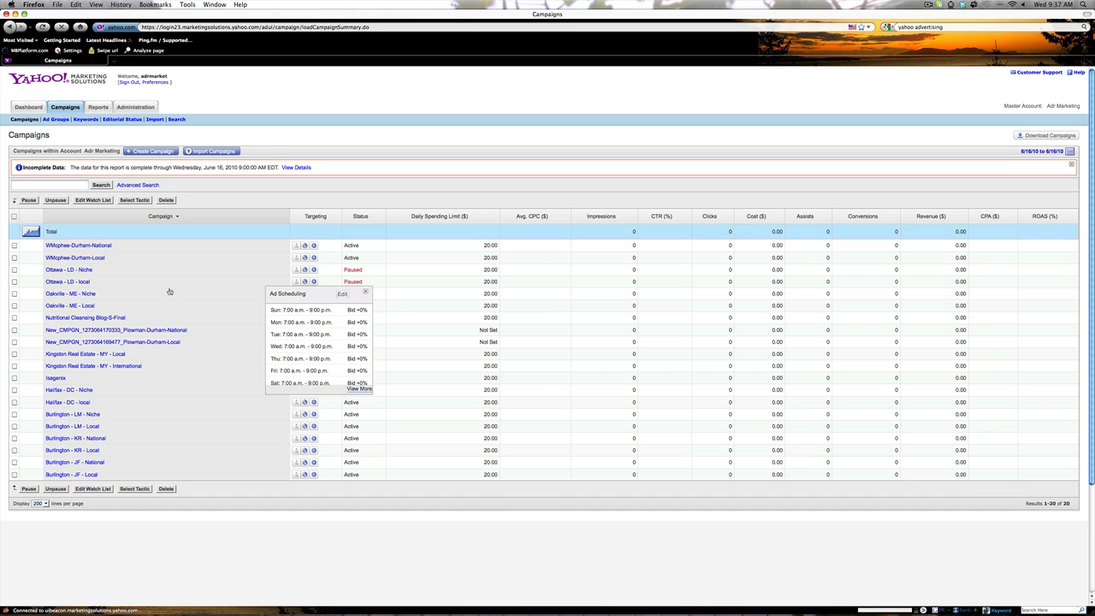
# Step: Edit the Ottawa - LD - local schedule so Sunday runs 8:00 a.m. to 5:00 p.m
pyautogui.click(343, 294)
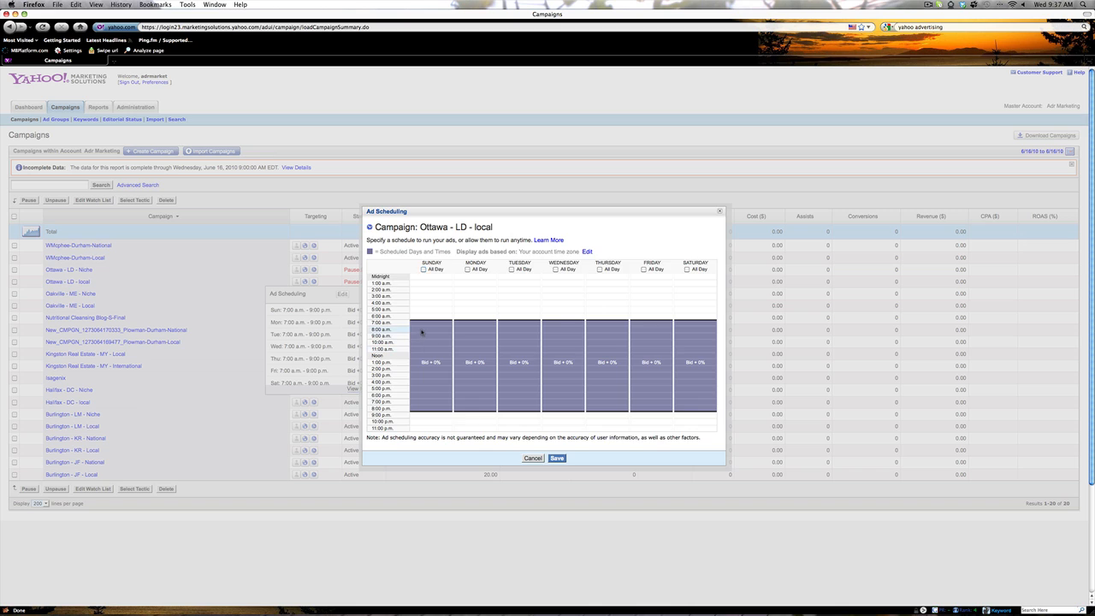
pyautogui.click(422, 331)
pyautogui.click(505, 298)
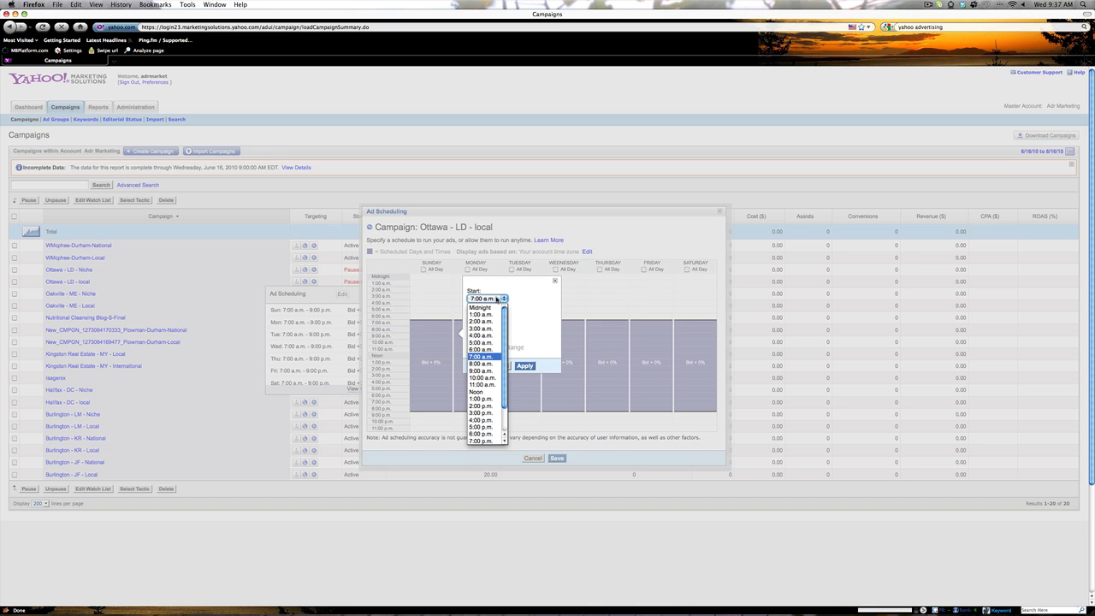
pyautogui.click(483, 364)
pyautogui.click(505, 321)
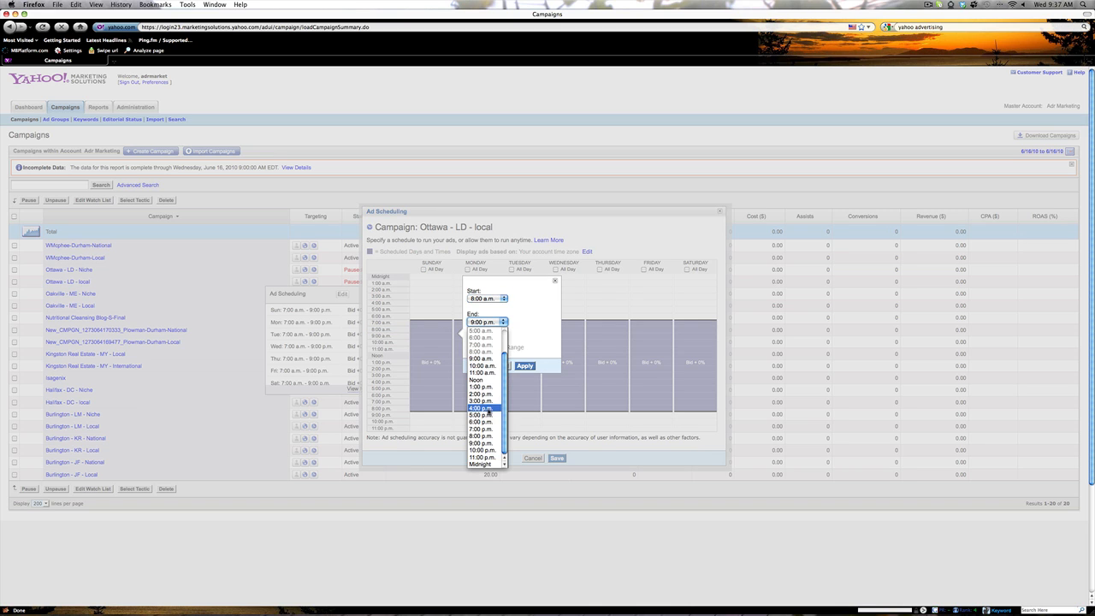
pyautogui.click(483, 415)
pyautogui.click(522, 366)
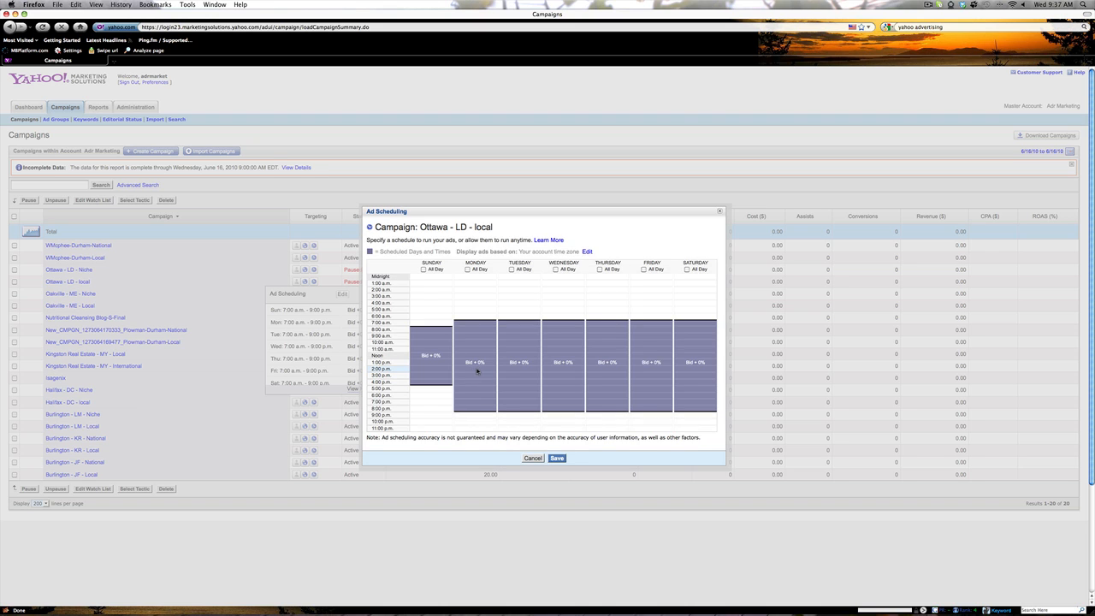
# Step: Change Monday to 8:00 a.m. to 5:00 p.m. and save the local schedule
pyautogui.click(484, 353)
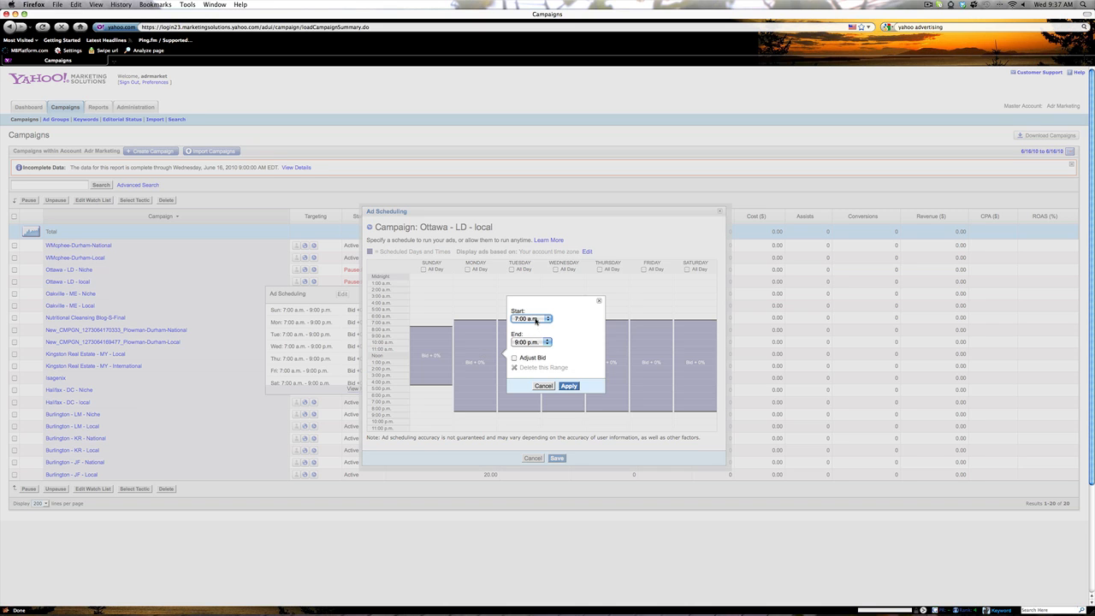
pyautogui.click(537, 321)
pyautogui.click(532, 385)
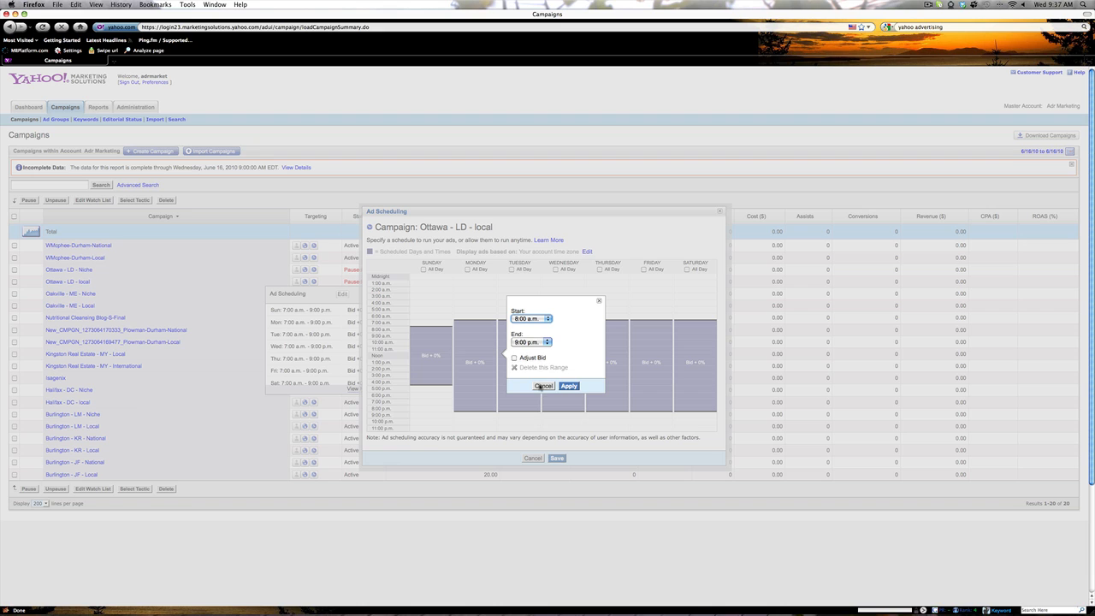
pyautogui.click(524, 342)
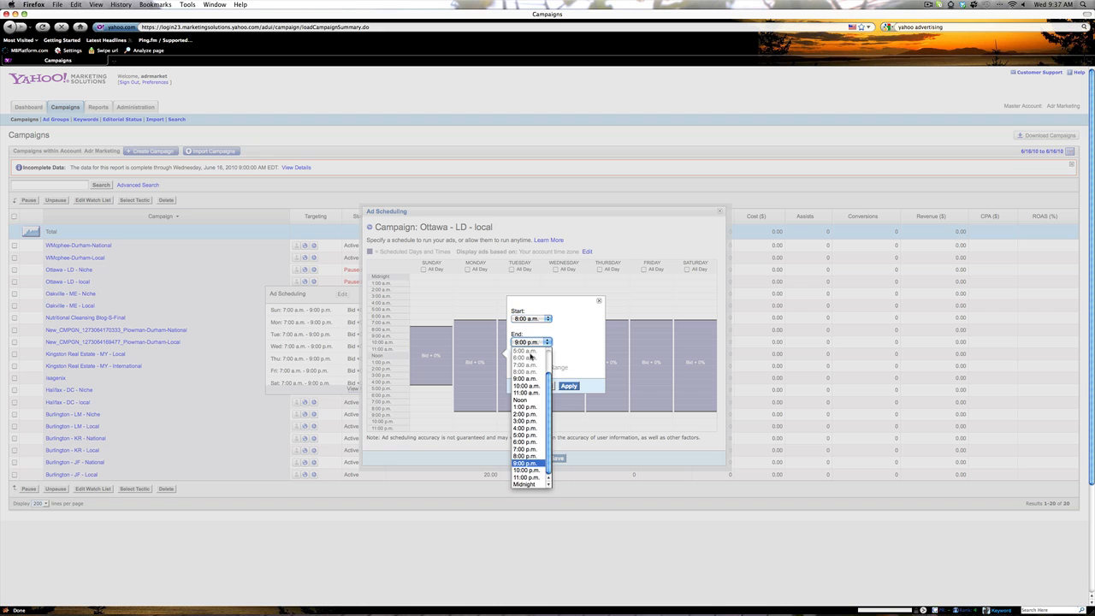
pyautogui.click(535, 435)
pyautogui.click(569, 385)
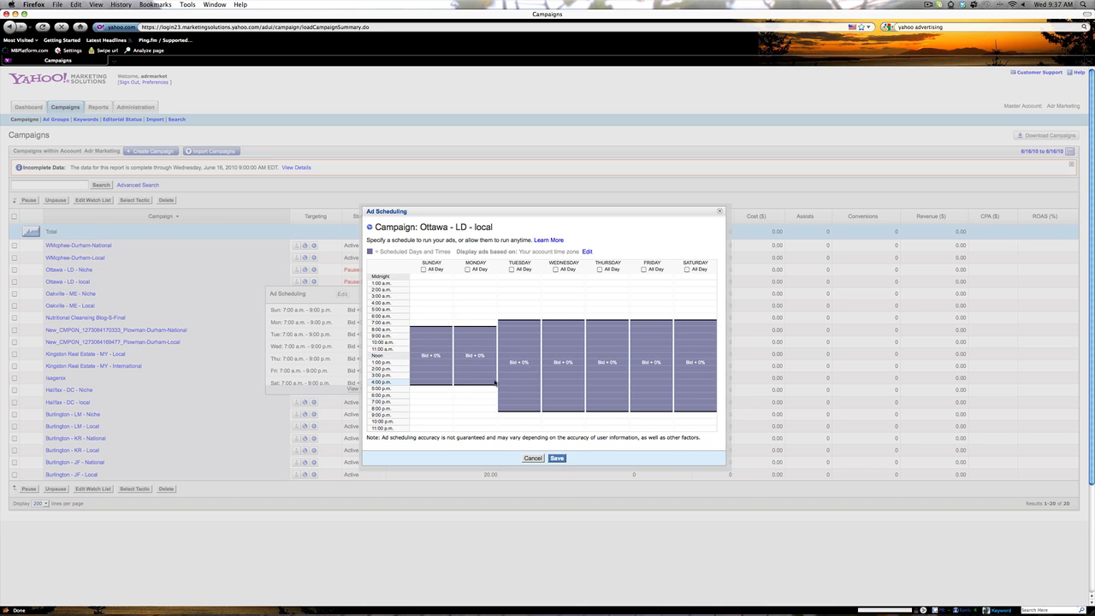
pyautogui.click(557, 458)
# Step: Save the Ottawa - LD - local schedule and dismiss its summary to return to the Campaigns list
pyautogui.click(557, 458)
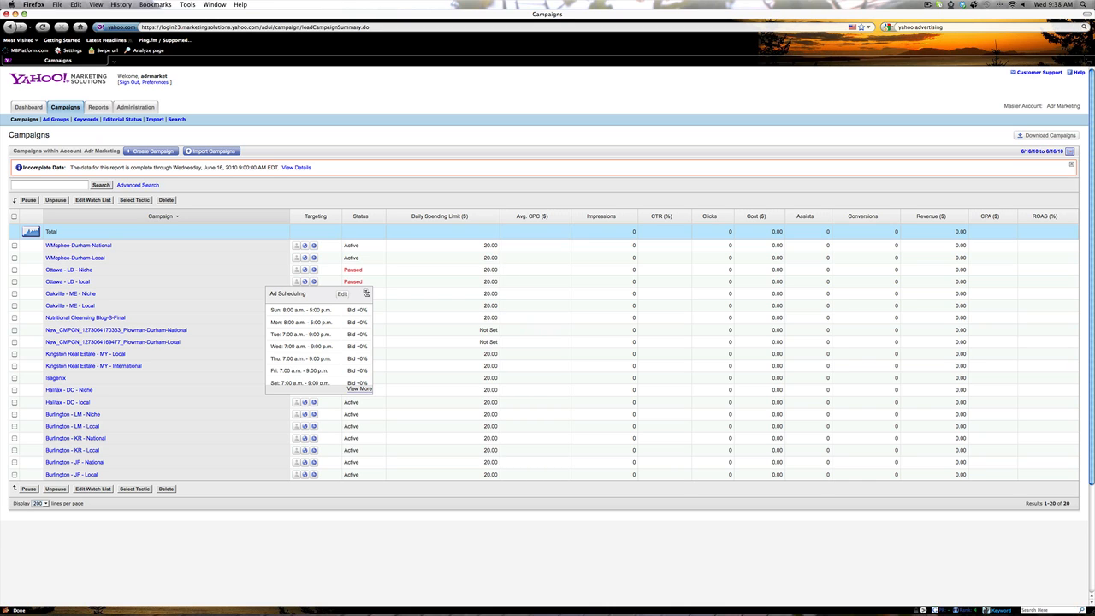
pyautogui.click(366, 294)
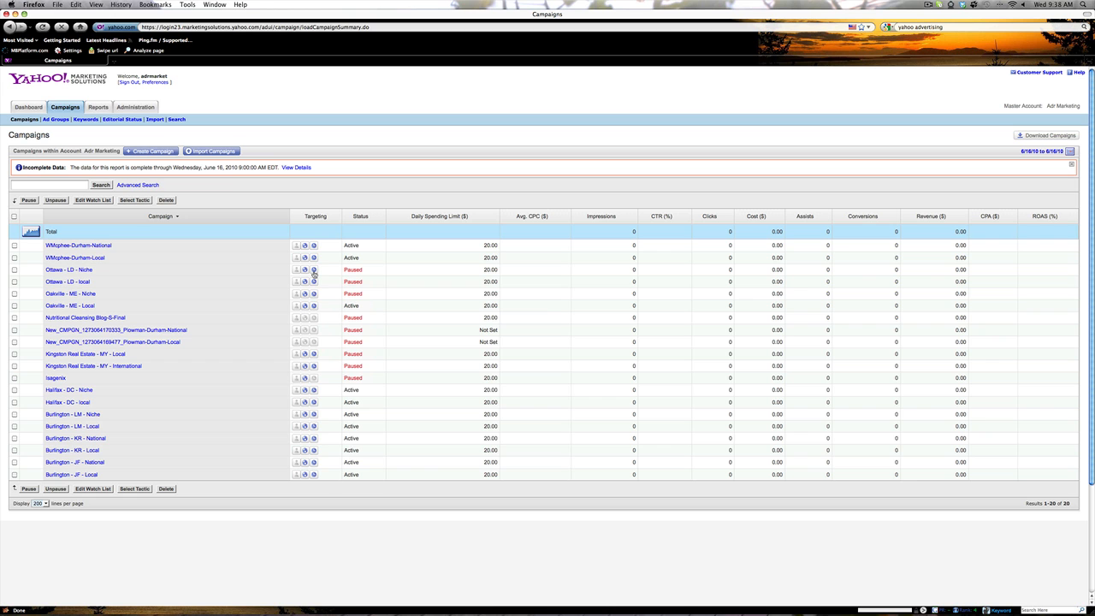